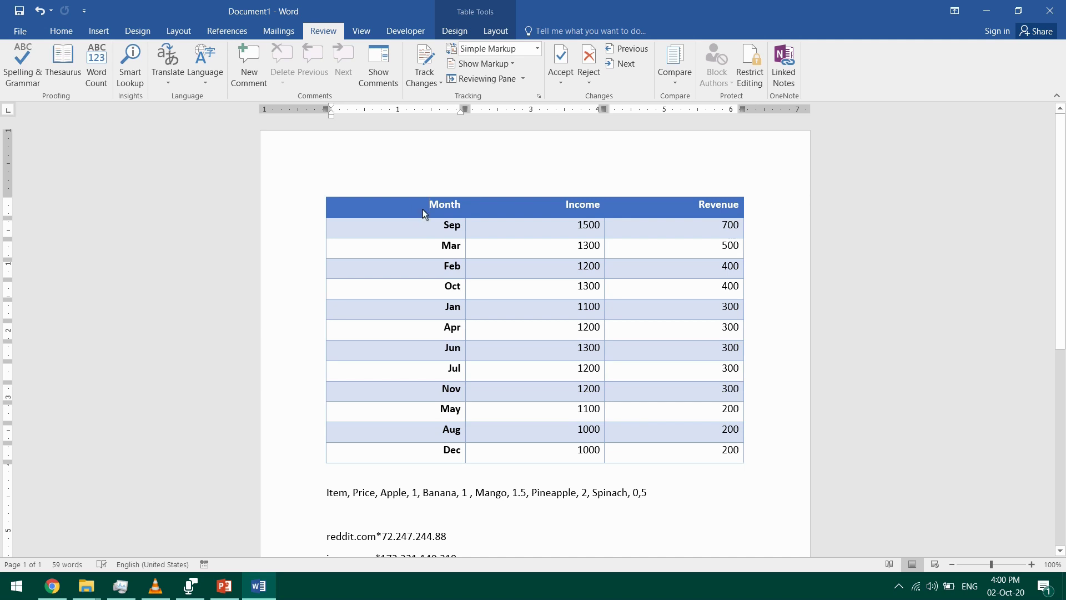
- Select the twelve-month Month/Income/Revenue table and show its Design style options
left_click_drag(409, 211, 685, 449)
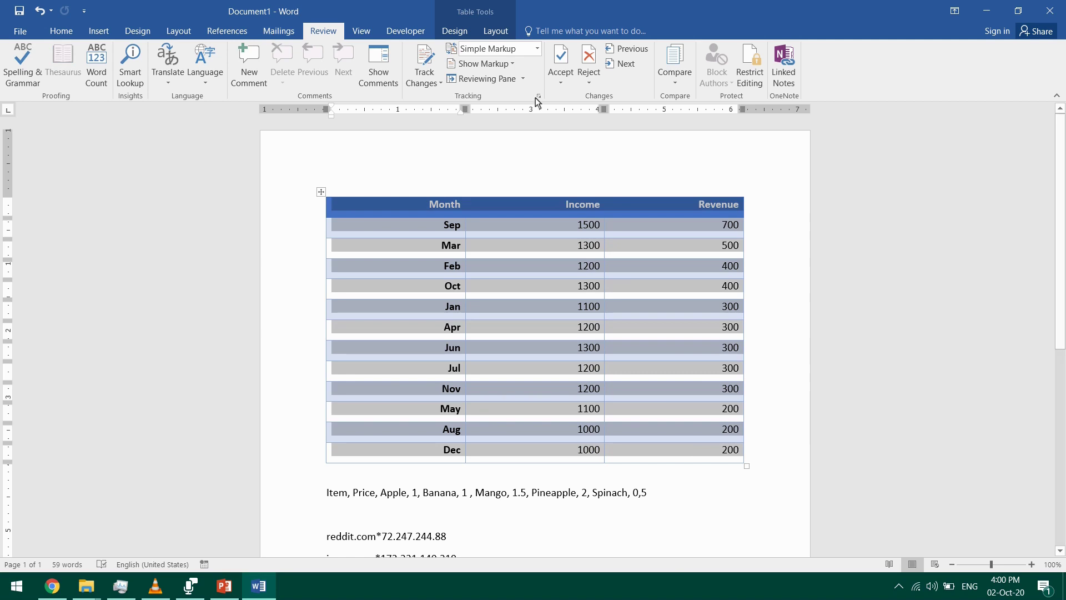
left_click(456, 31)
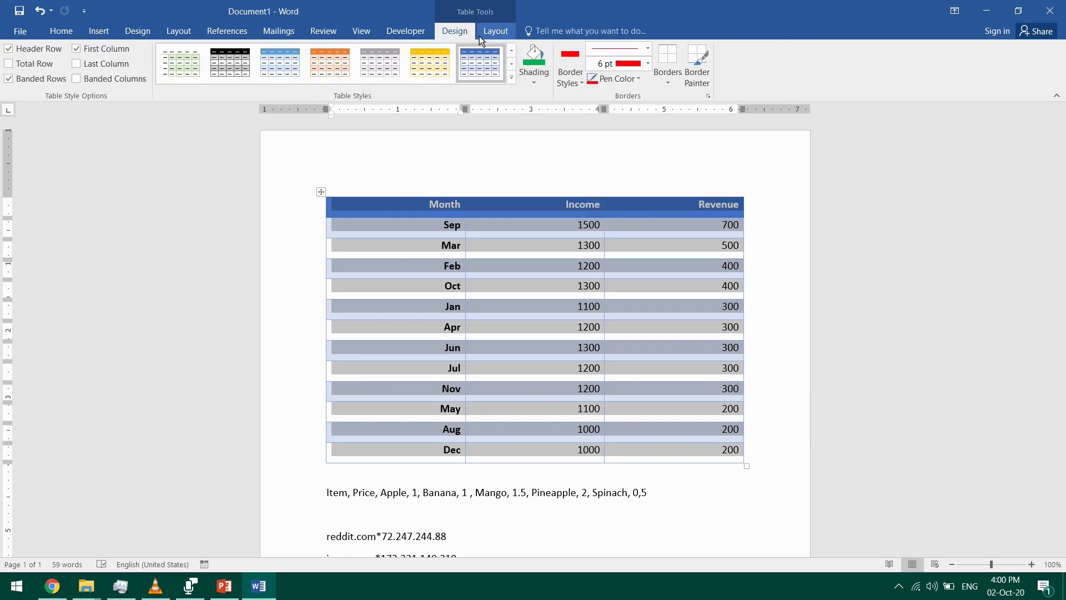
- Insert an empty row below the Dec row at the bottom of the Income and Revenue table
left_click(655, 458)
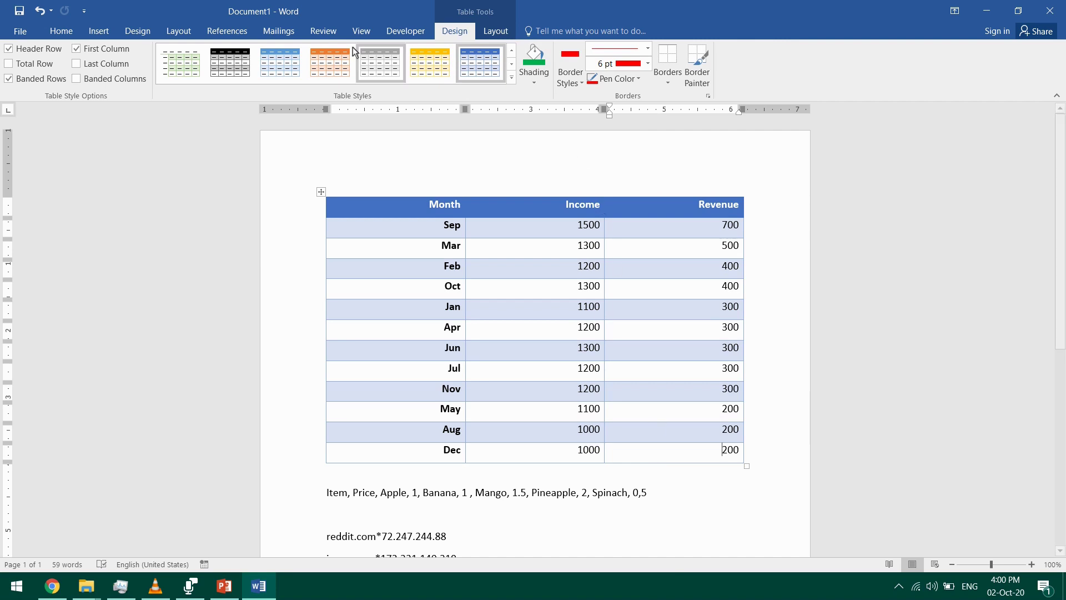
left_click(495, 30)
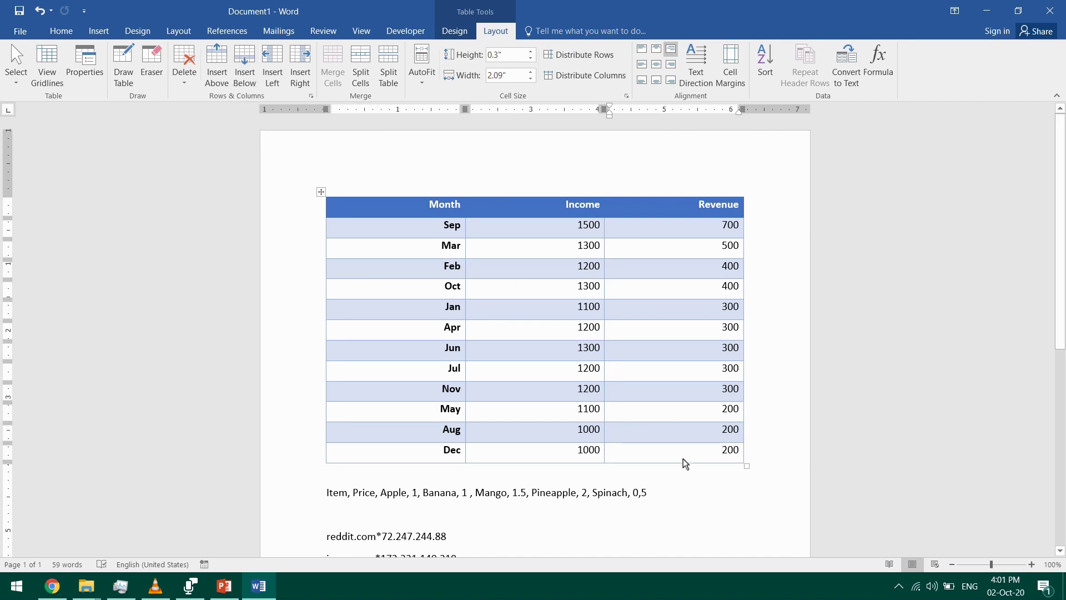
left_click(246, 66)
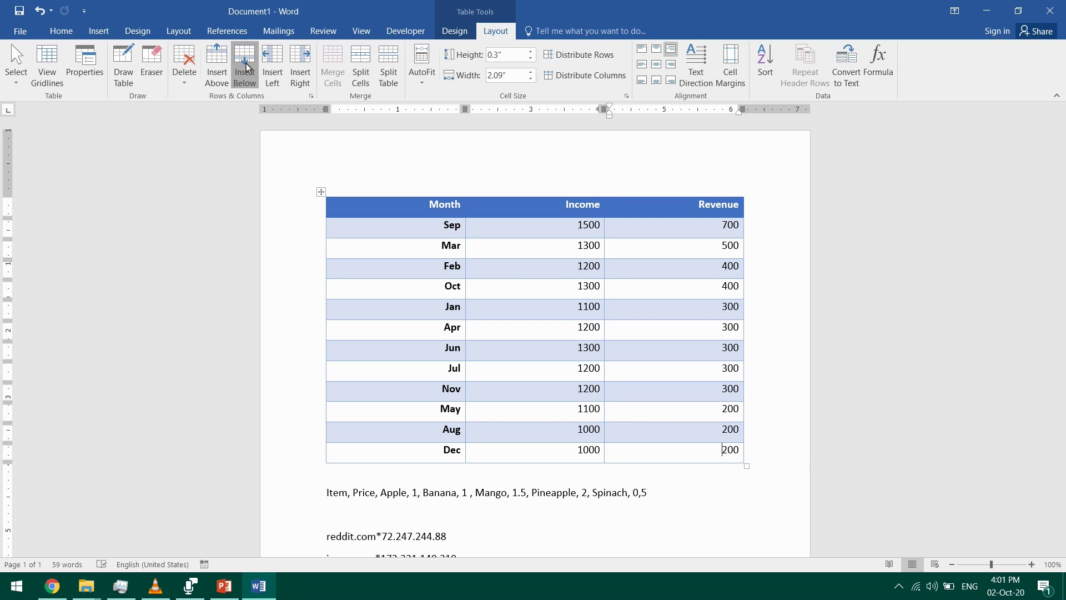
left_click(645, 481)
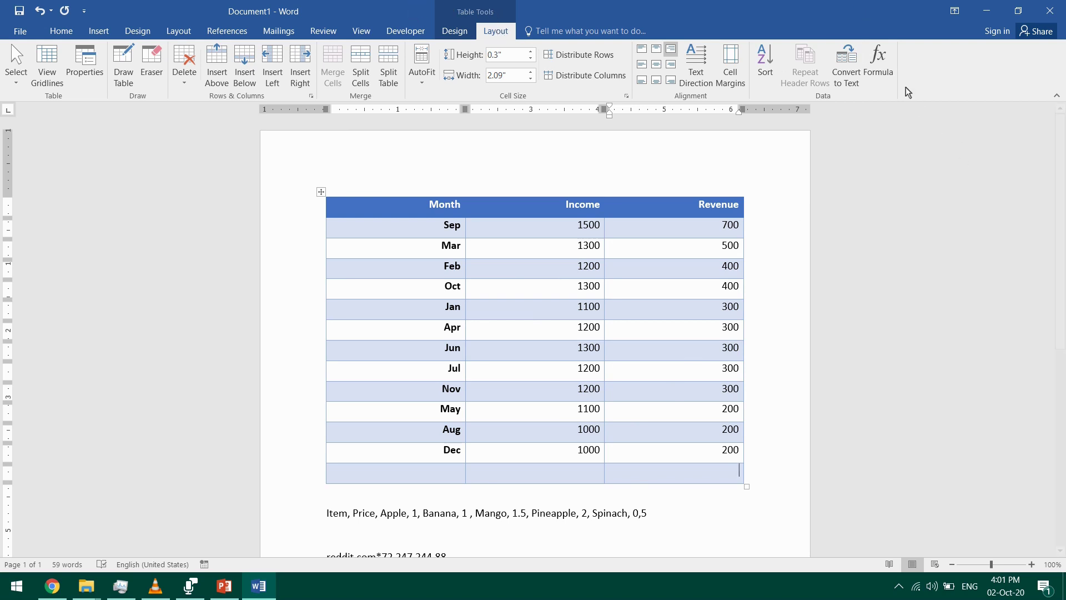
- Insert =SUM(ABOVE) in the new Revenue cell with $#,##0.00;($#,##0.00) format, giving $4,100.00
left_click(885, 62)
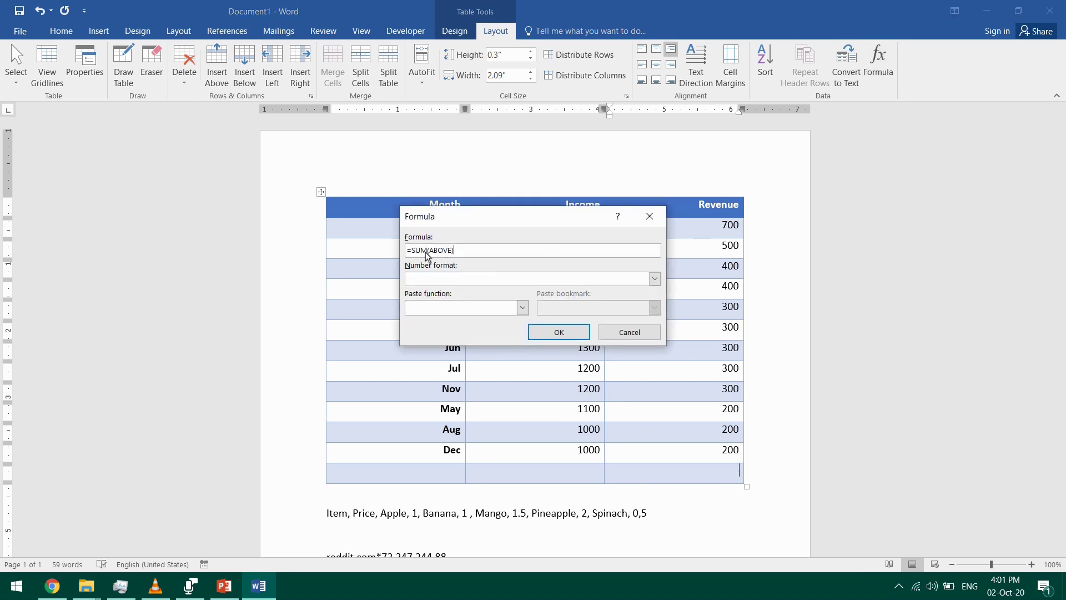
mouse_move(476, 255)
left_mouse_down()
mouse_move(400, 255)
mouse_move(464, 251)
left_mouse_up()
left_click(655, 279)
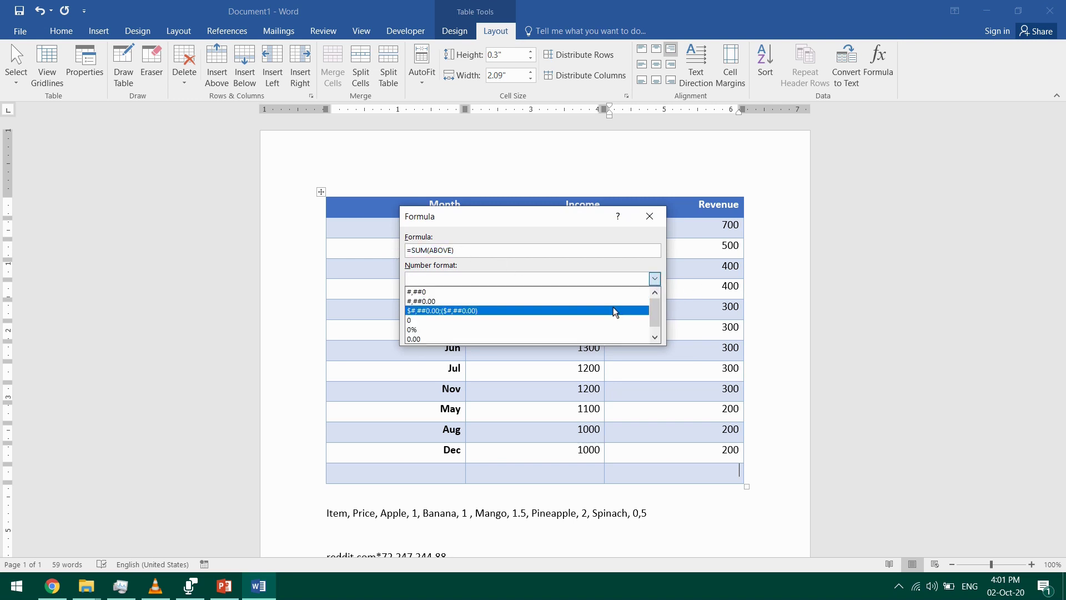
scroll(618, 314, "down", 1)
scroll(614, 339, "up", 1)
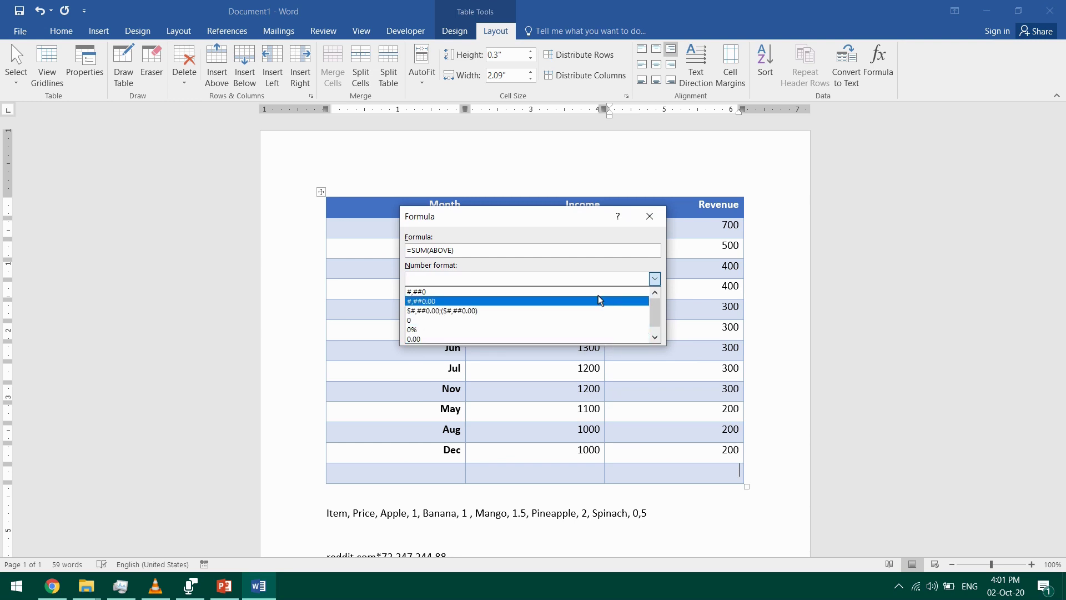
left_click(588, 314)
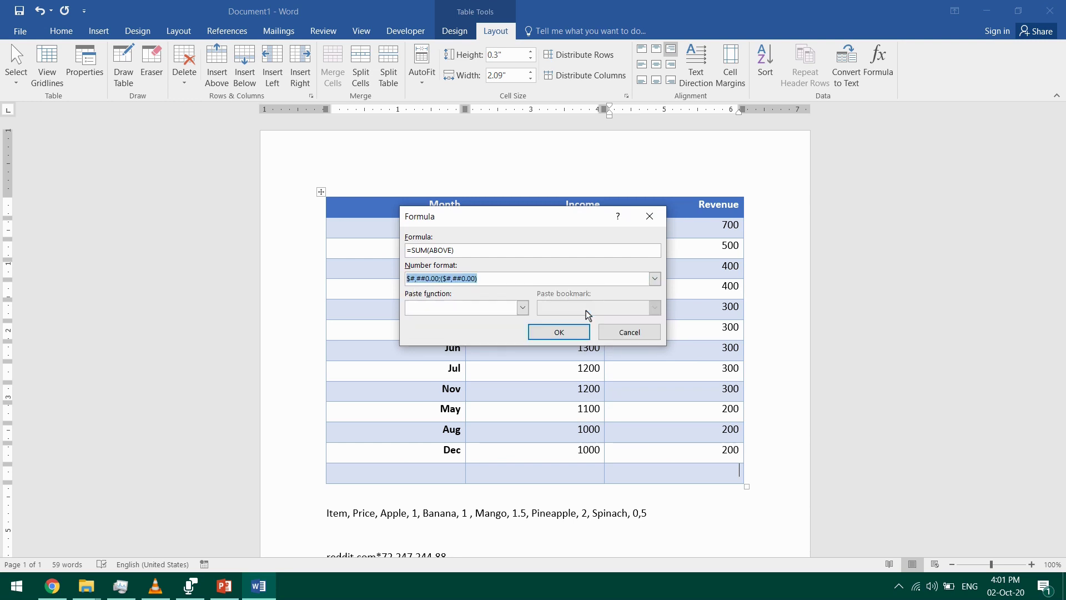
left_click(564, 335)
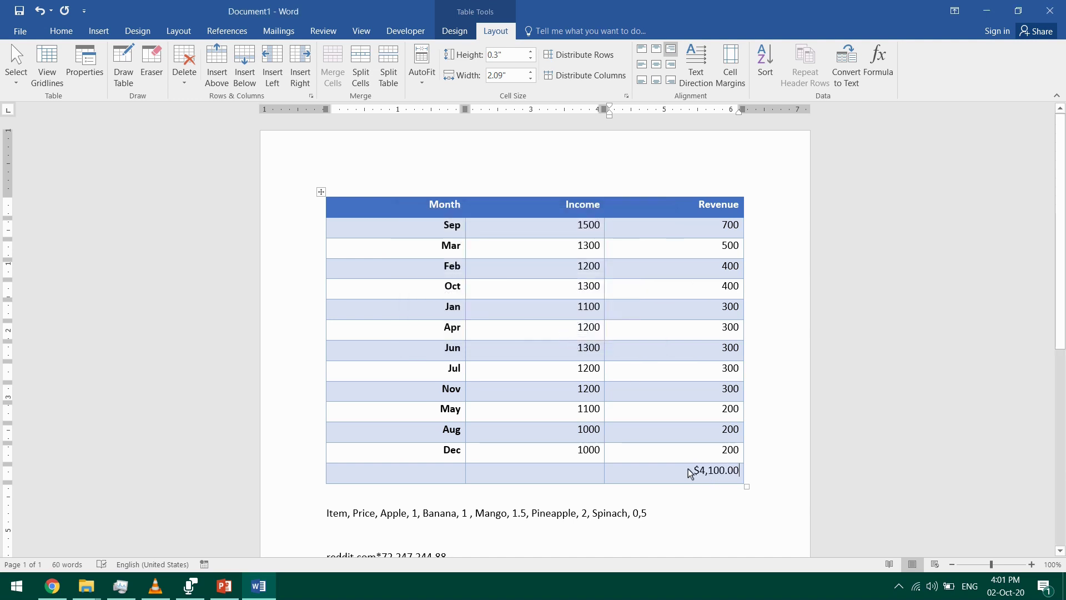
- Select the $4,100.00 total, then the Sep–Dec Revenue values to compare
left_click_drag(689, 479, 737, 476)
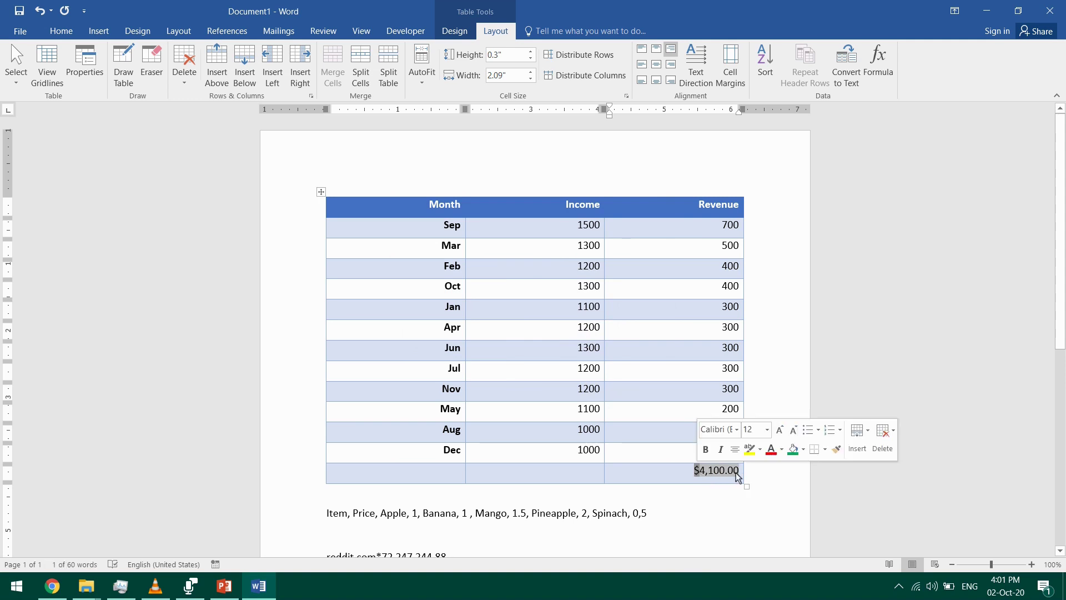
left_click(679, 476)
left_click_drag(722, 225, 732, 447)
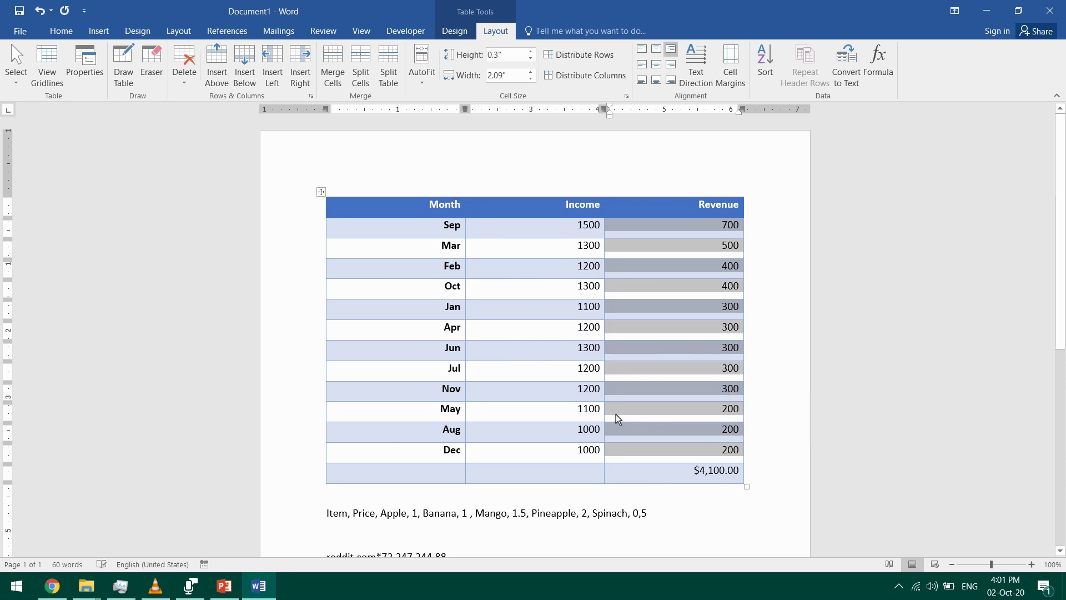
- Insert =AVERAGE(ABOVE) in the bottom Income cell in $#,##0.00 format, giving $1,200.00
left_click(569, 476)
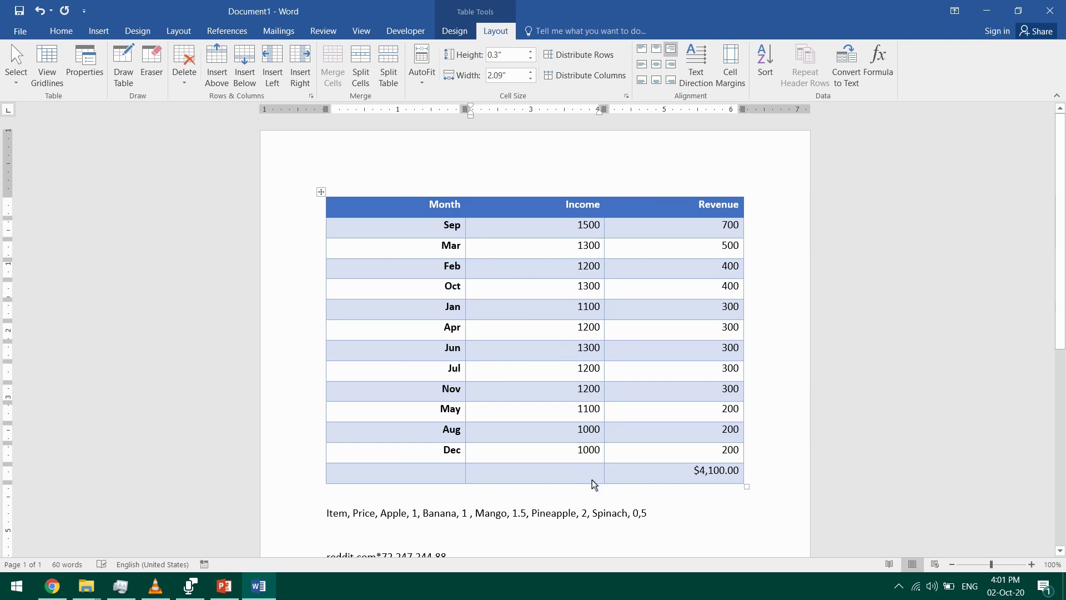
left_click(878, 68)
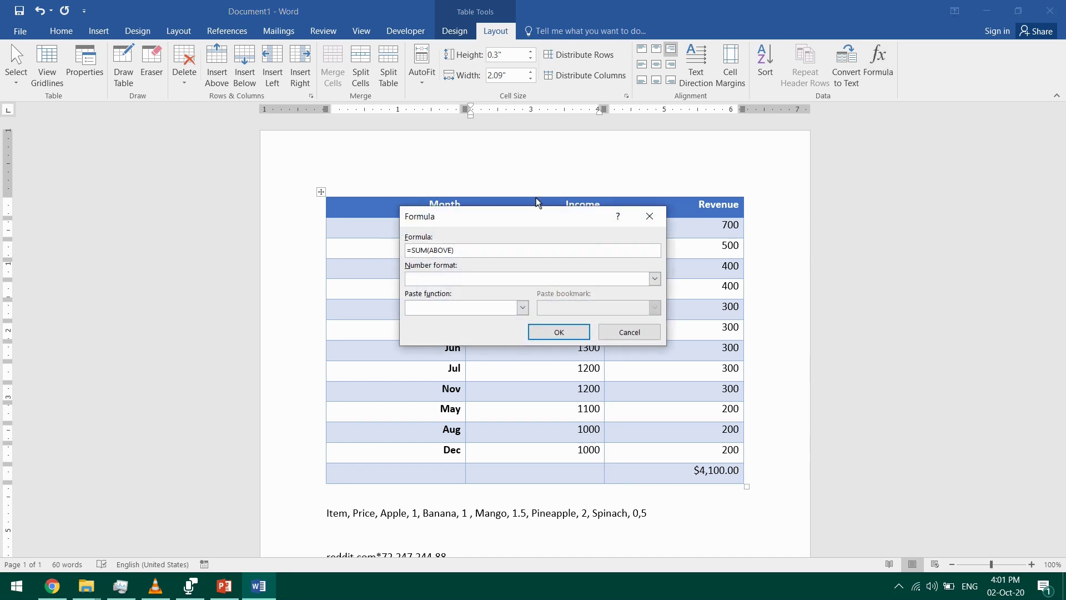
left_click_drag(429, 251, 411, 251)
type("AVERAGE")
left_click(650, 277)
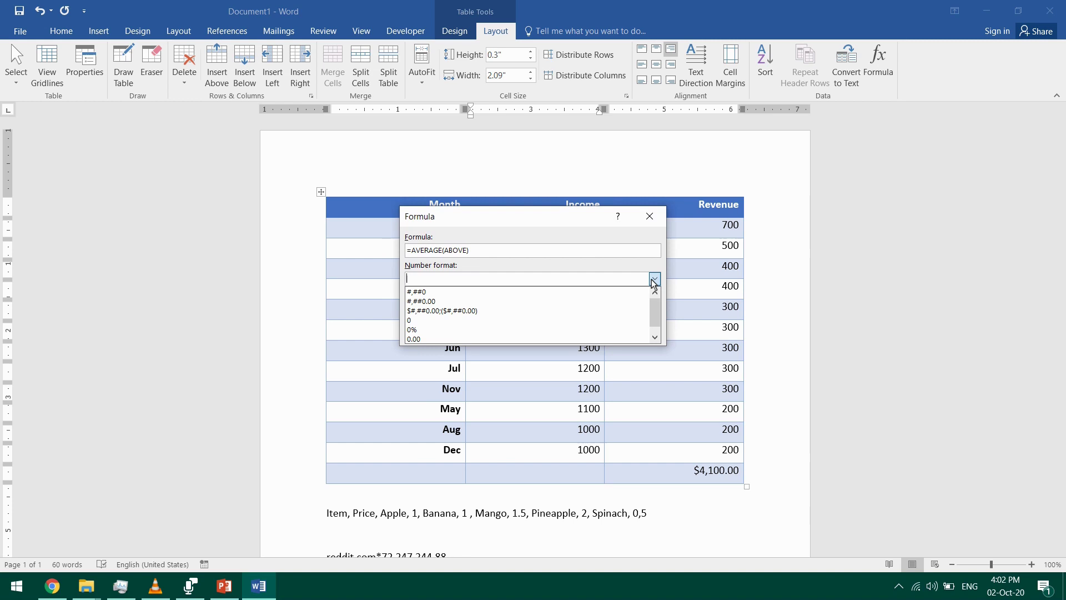
left_click(539, 310)
left_click(555, 331)
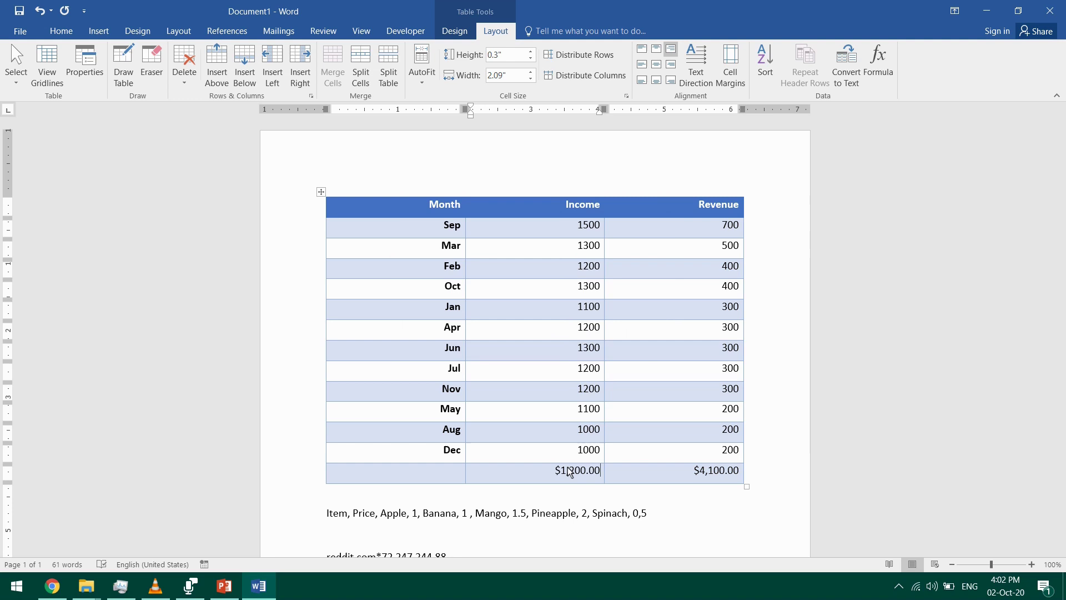
- Select the whole Month/Income/Revenue table including its $1,200.00 and $4,100.00 totals row
scroll(569, 472, "down", 2)
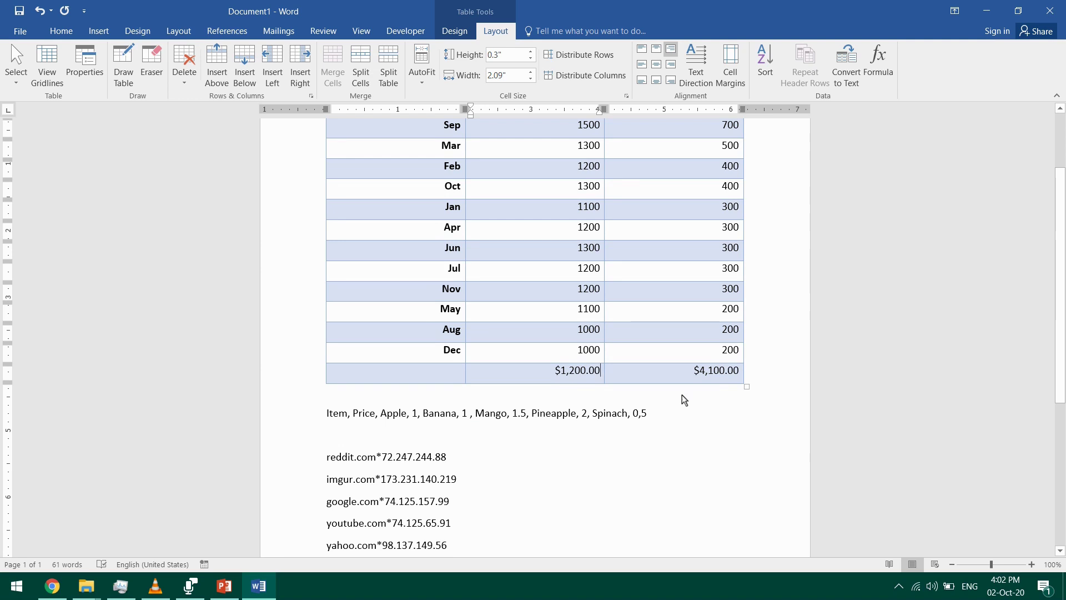
scroll(496, 336, "down", 1)
scroll(496, 333, "up", 2)
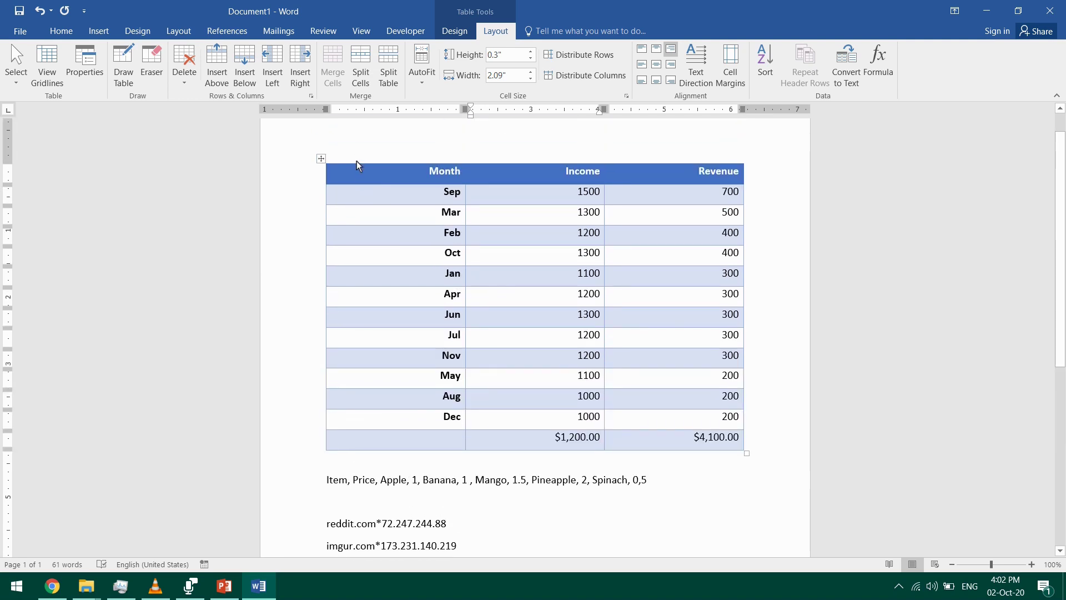
left_click_drag(355, 186, 716, 444)
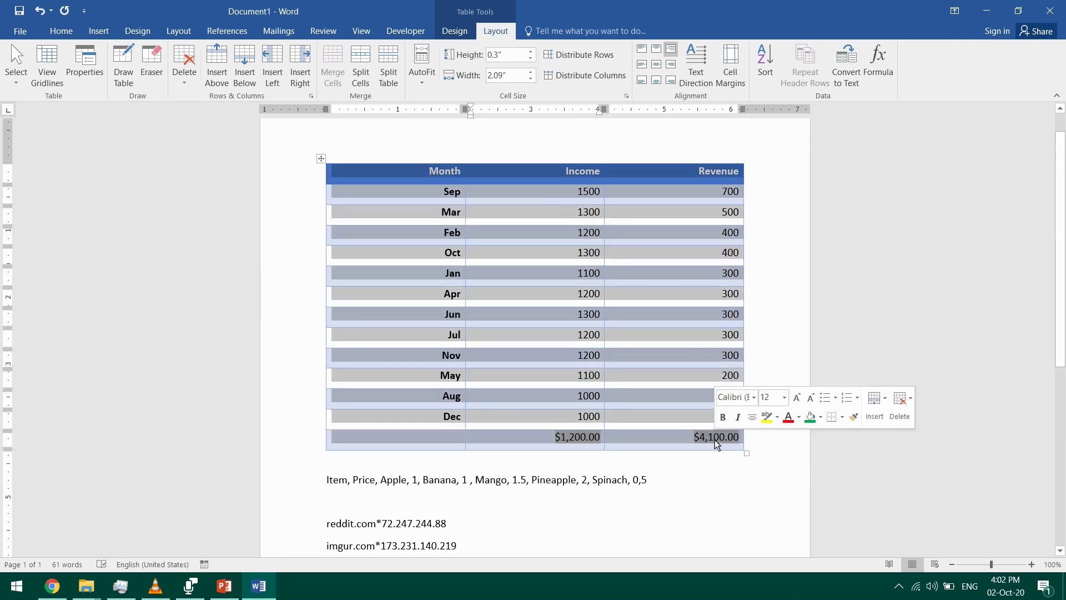
left_click(454, 31)
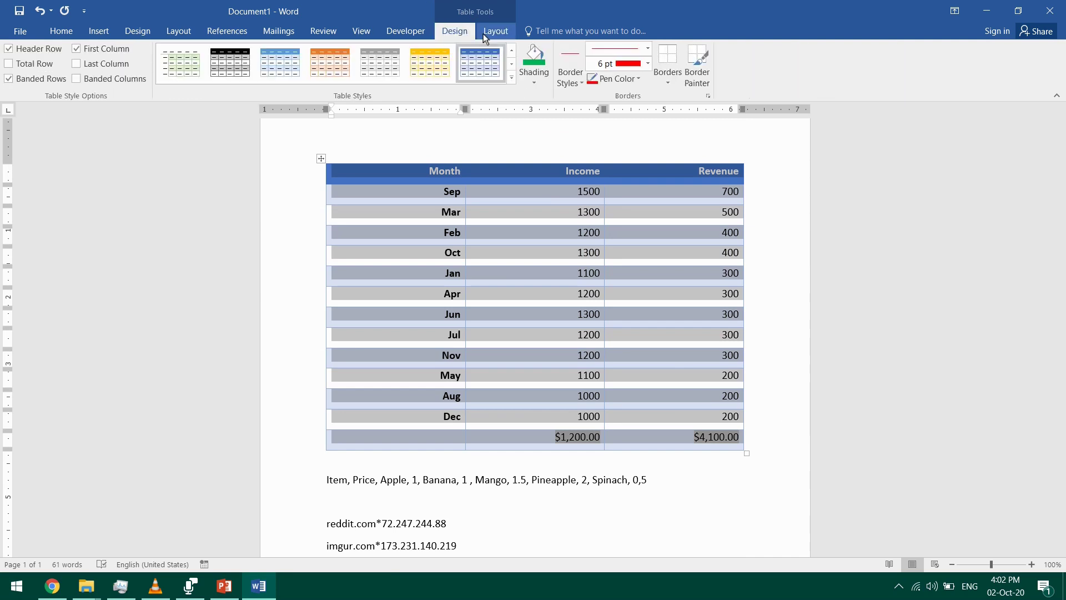
left_click(485, 35)
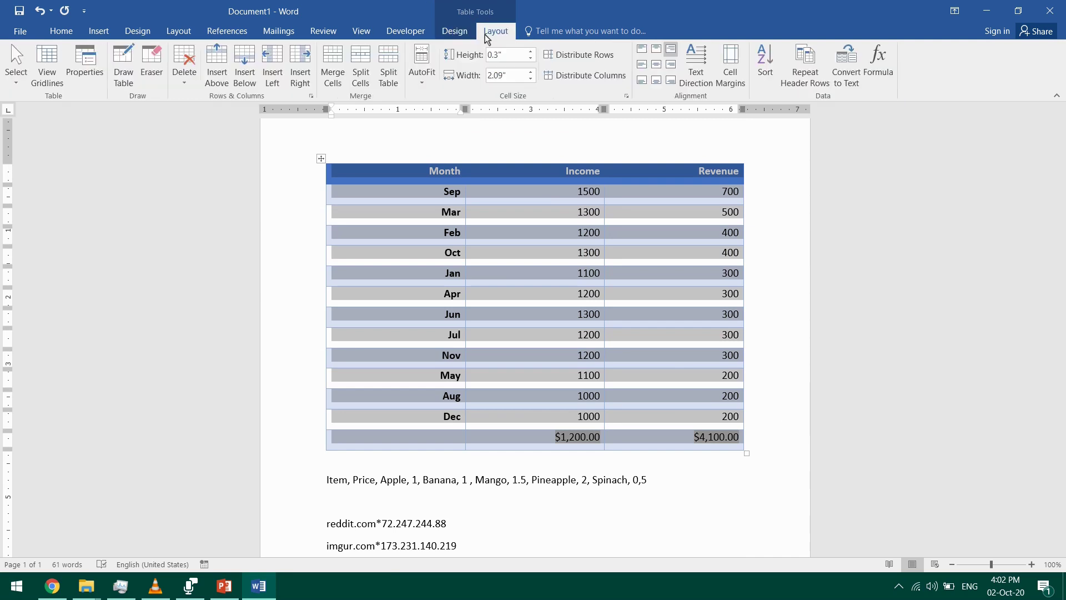
- Convert the Month/Income/Revenue table to text using tabs as the separator
left_click(848, 78)
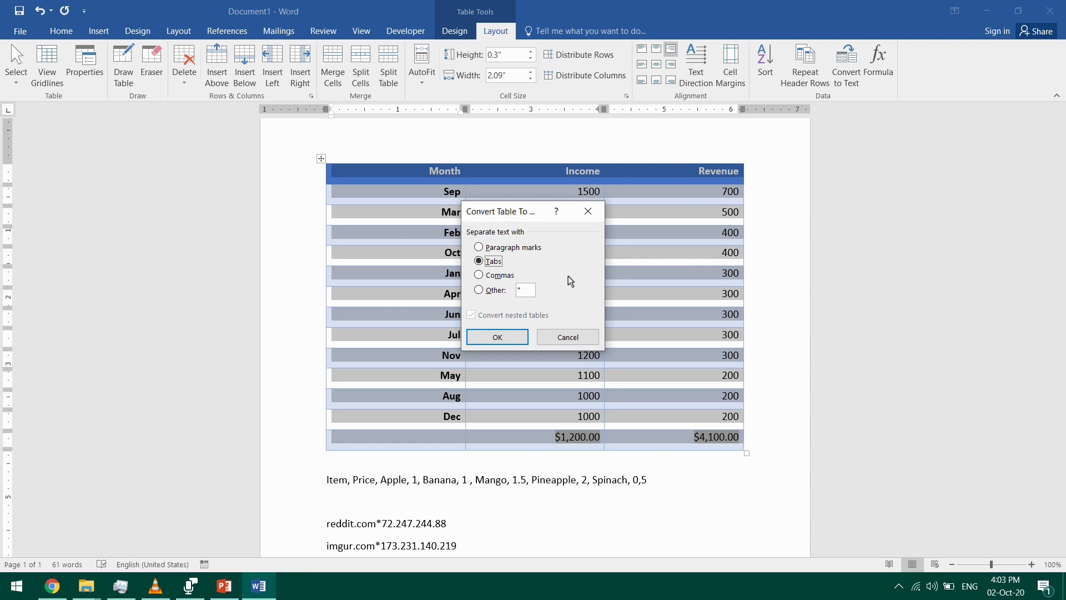
left_click(496, 275)
left_click(488, 291)
left_click(492, 261)
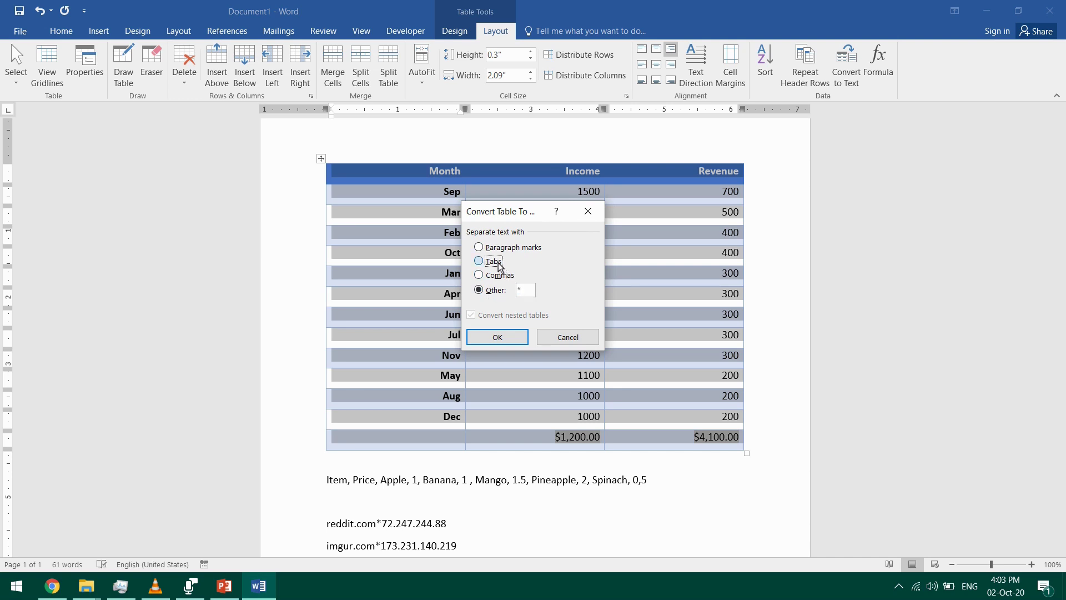
left_click(507, 340)
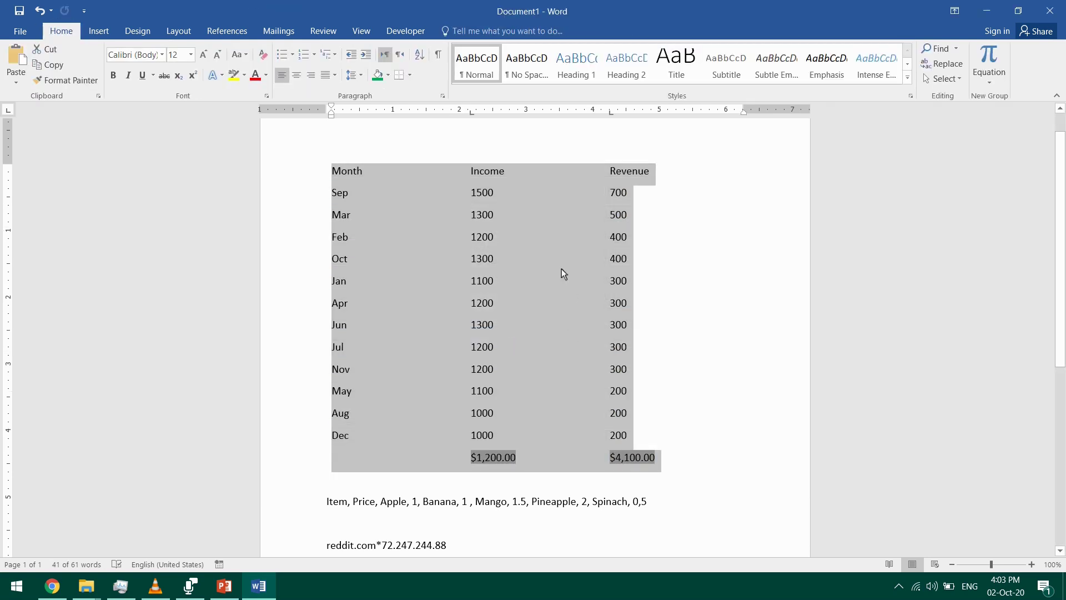
- Show formatting marks, try moving the Income tab stop on the ruler, then undo back to the table
left_click(555, 251)
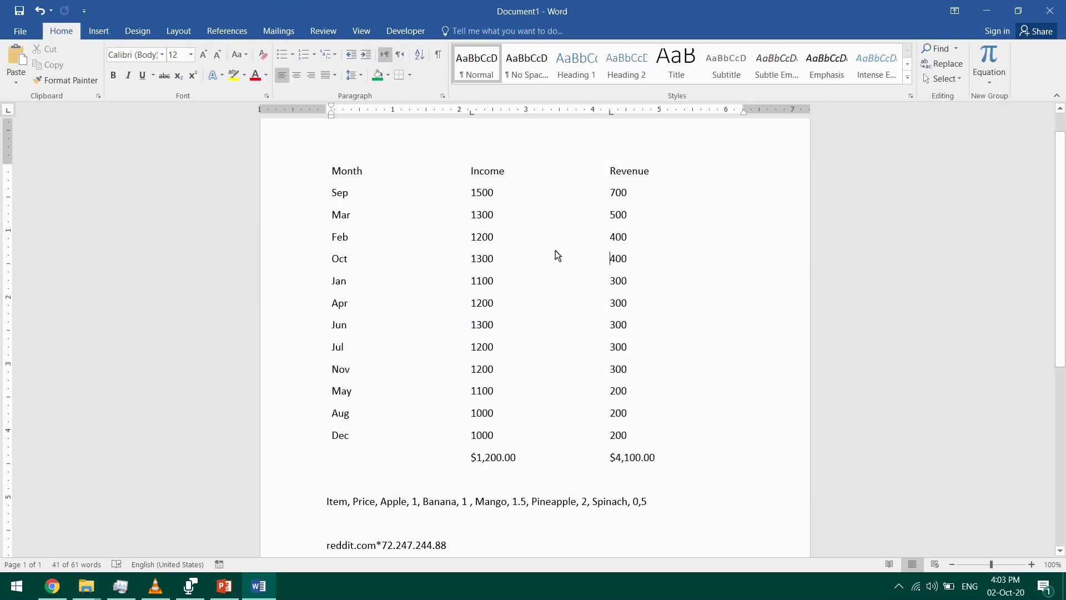
left_click(439, 55)
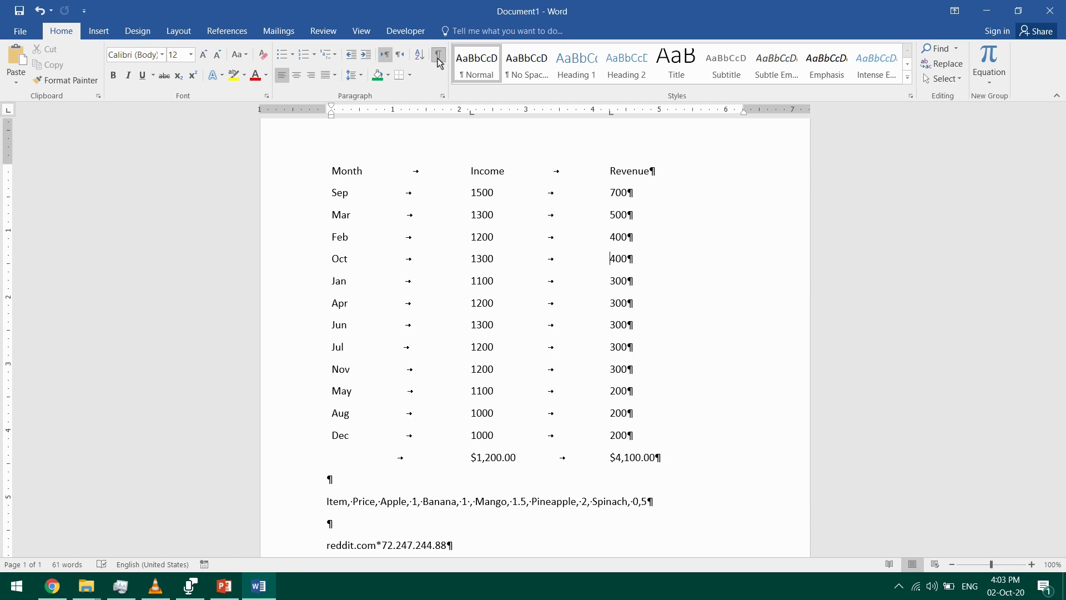
left_click_drag(405, 173, 442, 428)
left_click(442, 428)
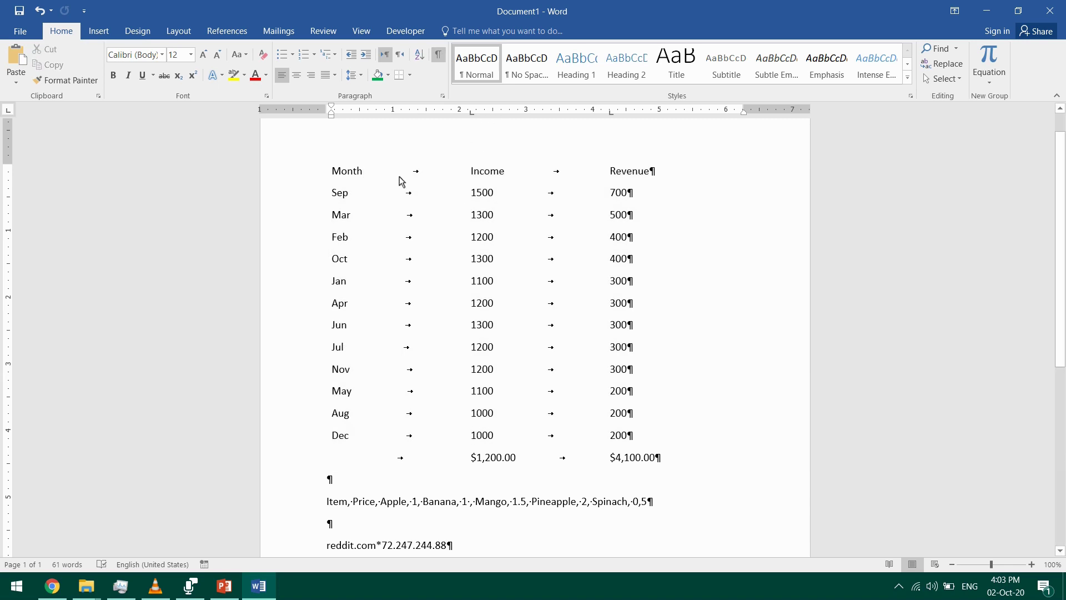
left_click_drag(461, 175, 668, 456)
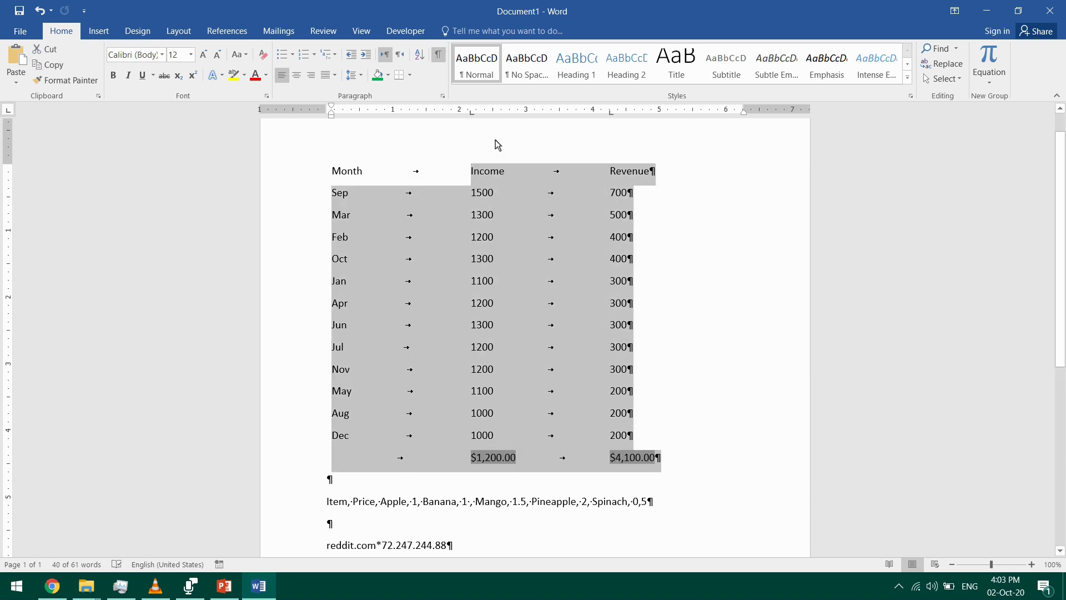
left_click_drag(471, 113, 569, 245)
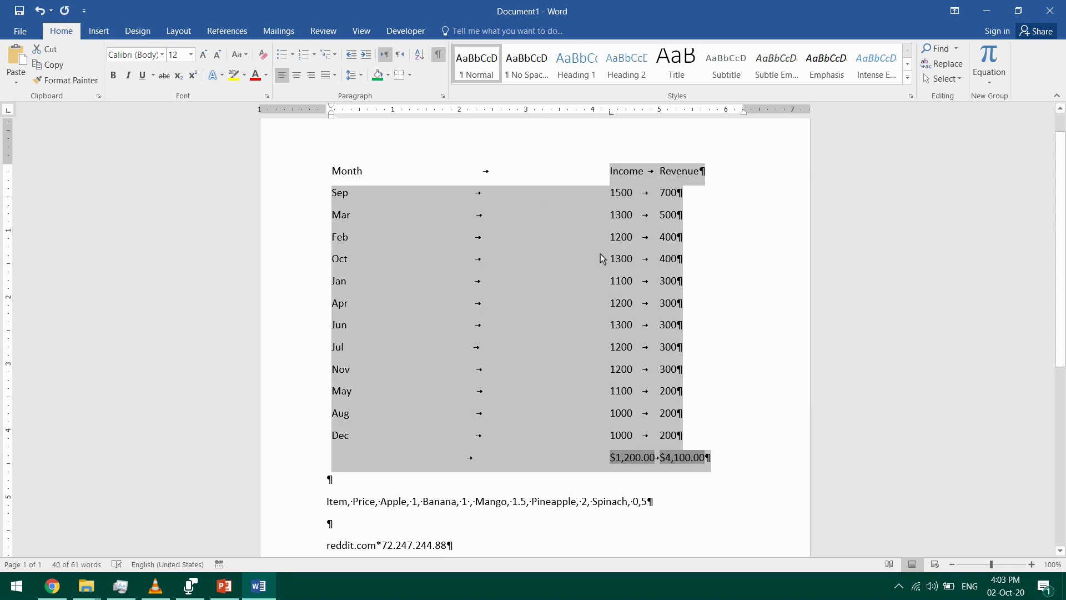
key("ctrl+z")
key("ctrl+z")
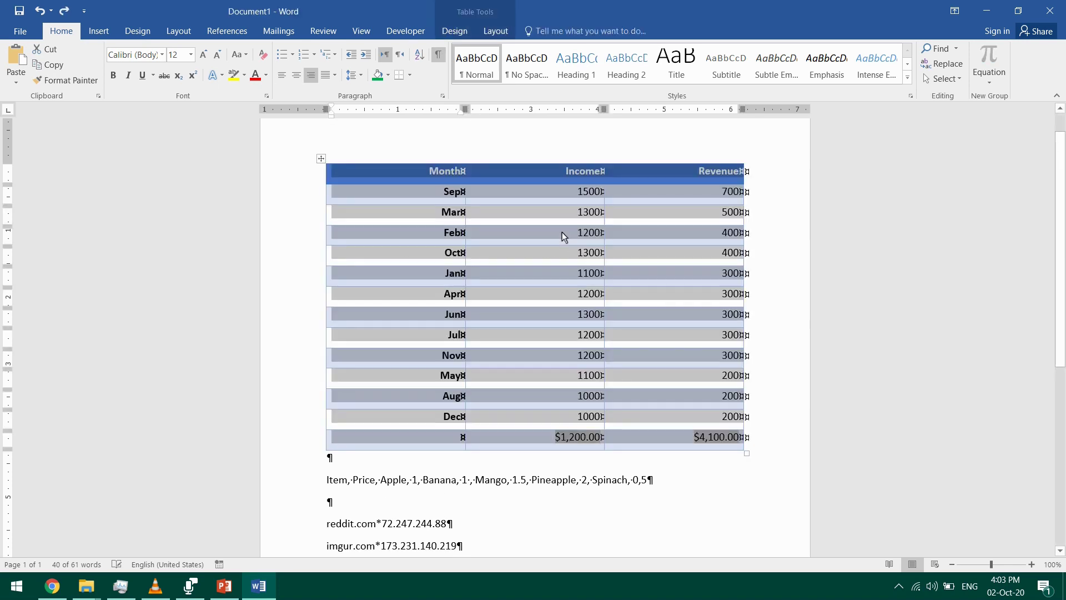
- Convert the table to text with & as the custom separator, e.g. Sep&1500&700
left_click(487, 32)
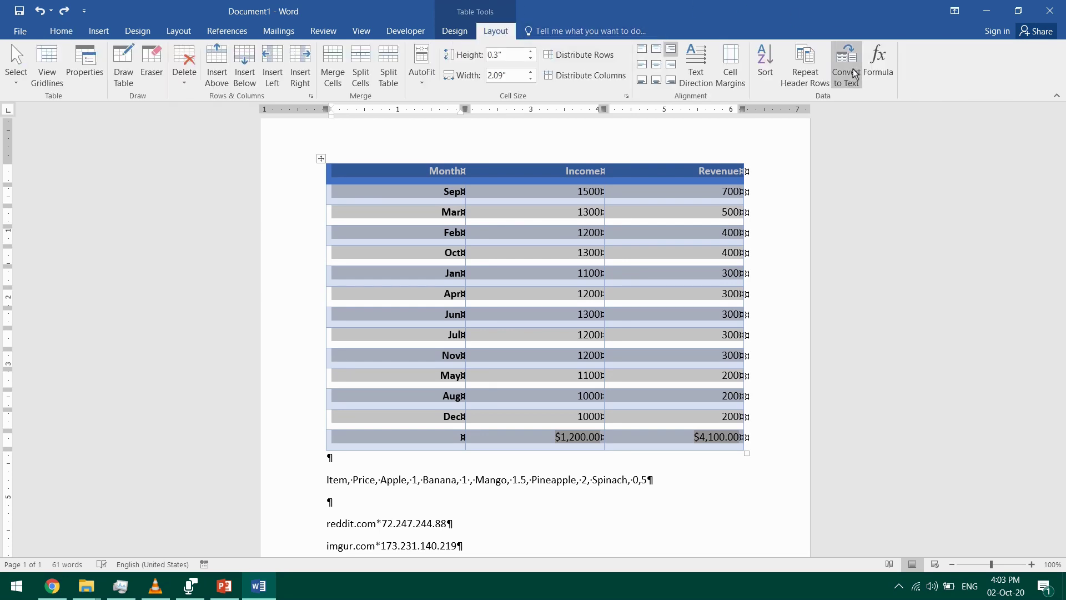
left_click(853, 72)
left_click(494, 290)
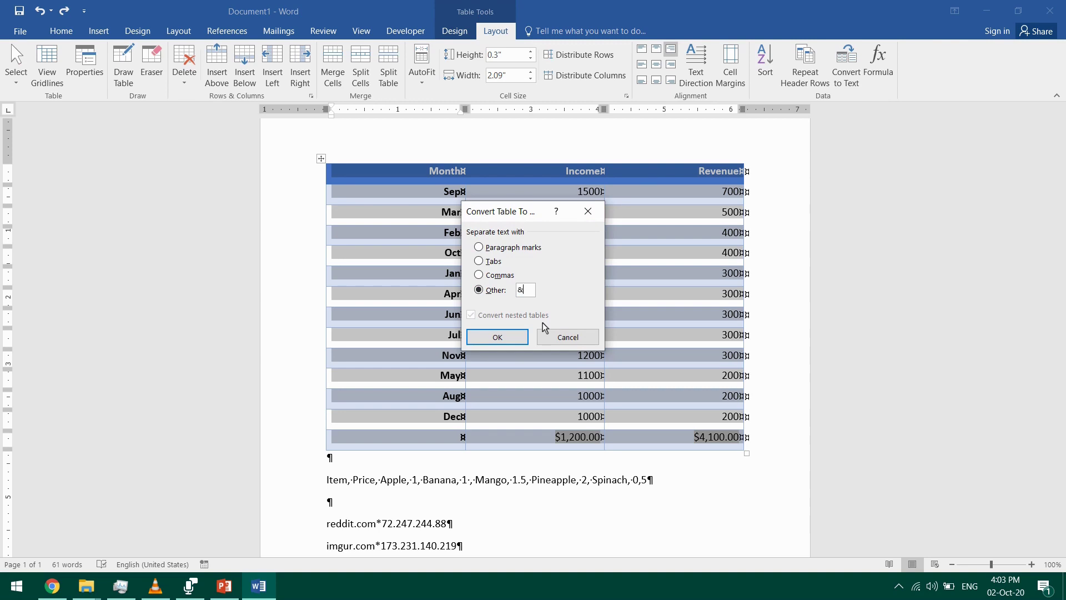
left_click(496, 337)
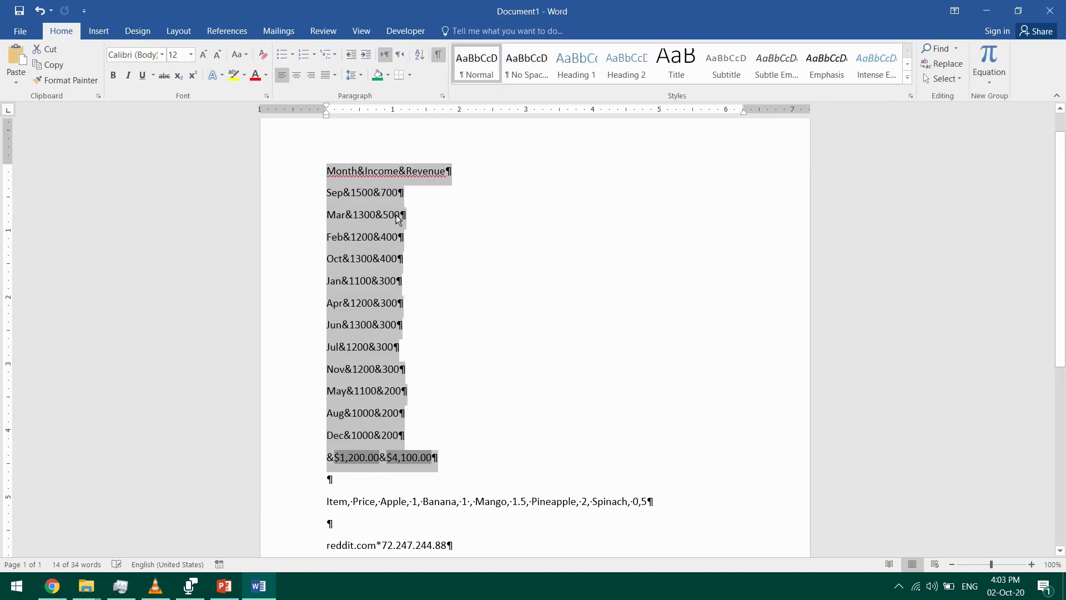
left_click_drag(357, 172, 407, 173)
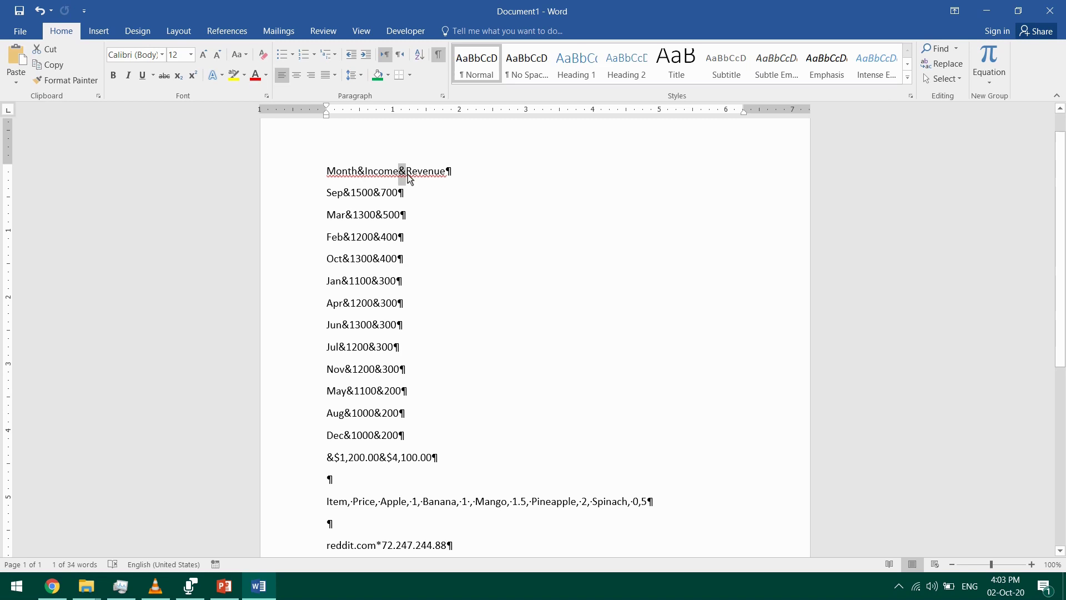
- Select the comma-separated Item/Price line and set Convert Text to Table to 2 columns
left_click(420, 322)
scroll(444, 316, "down", 5)
key("alt+n")
left_click_drag(321, 275, 669, 275)
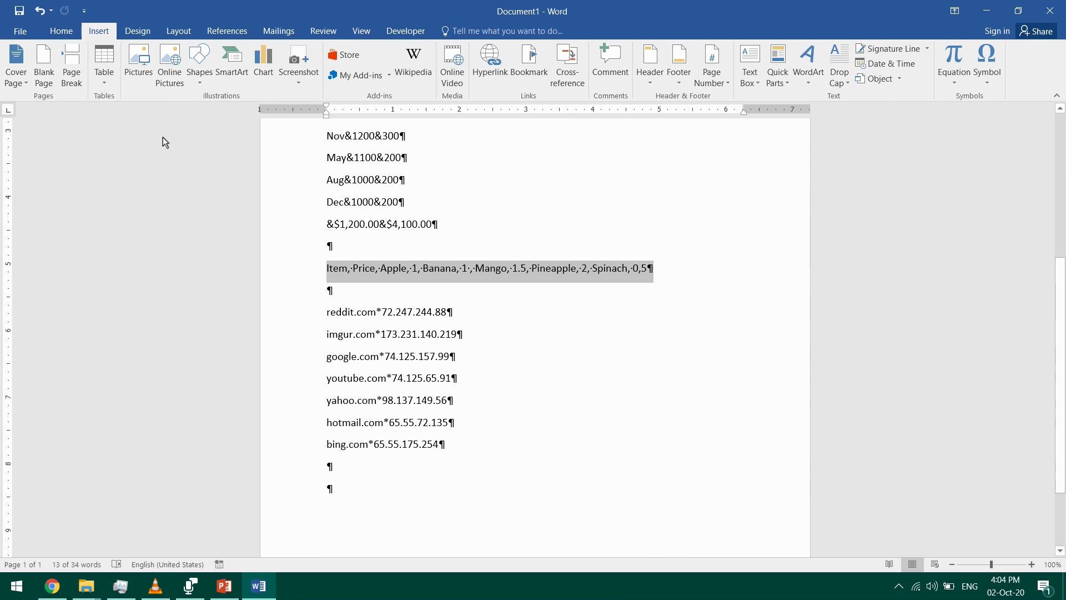
left_click(113, 81)
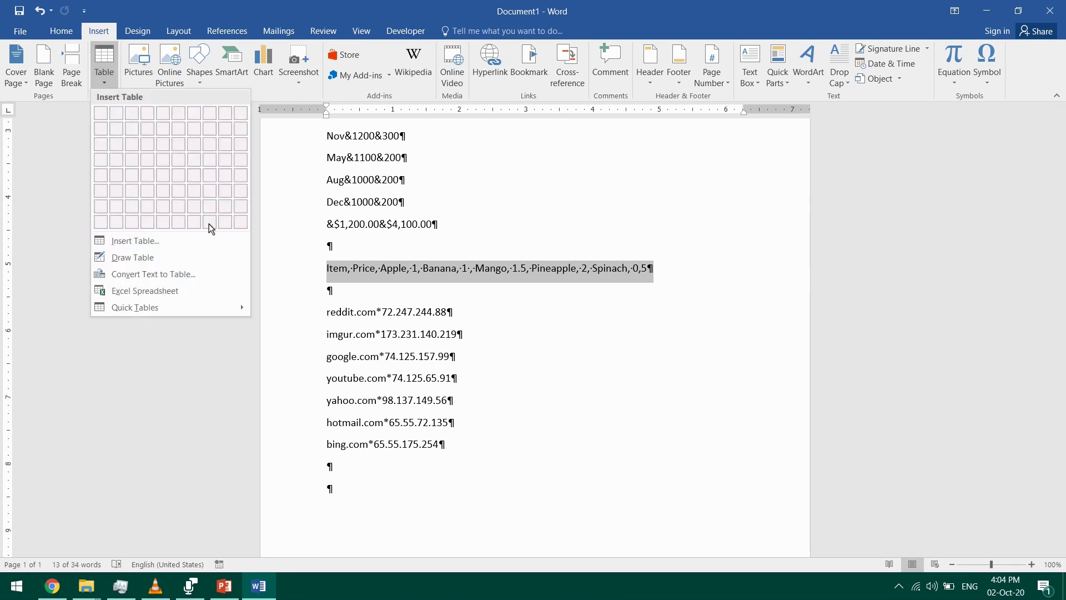
left_click(197, 278)
left_click_drag(556, 191, 806, 209)
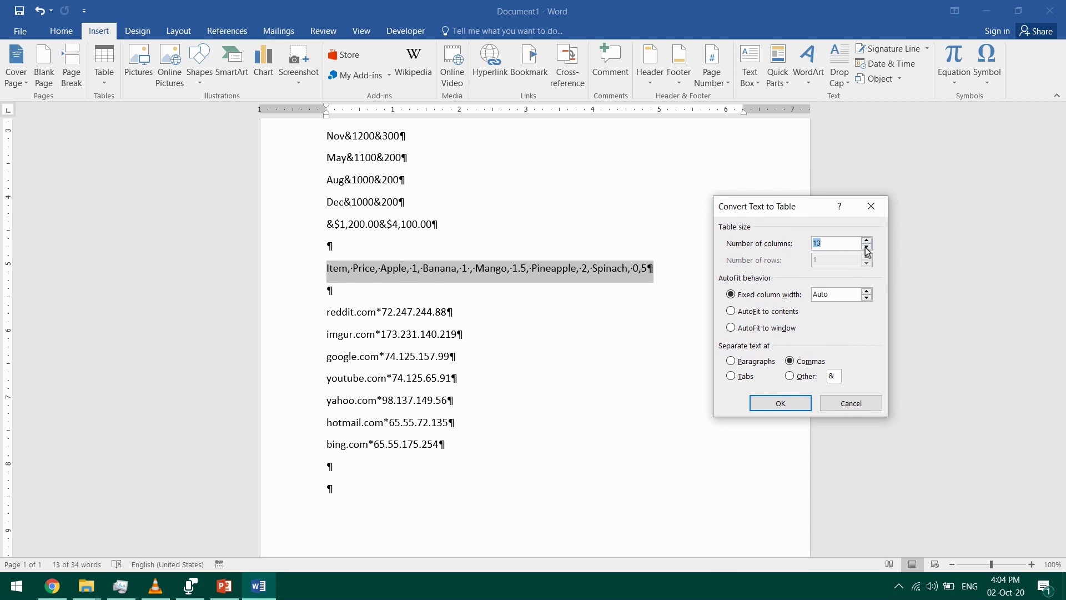
type("2")
- Convert the Item/Price line to a table, then undo back to the comma-separated line
left_click(783, 404)
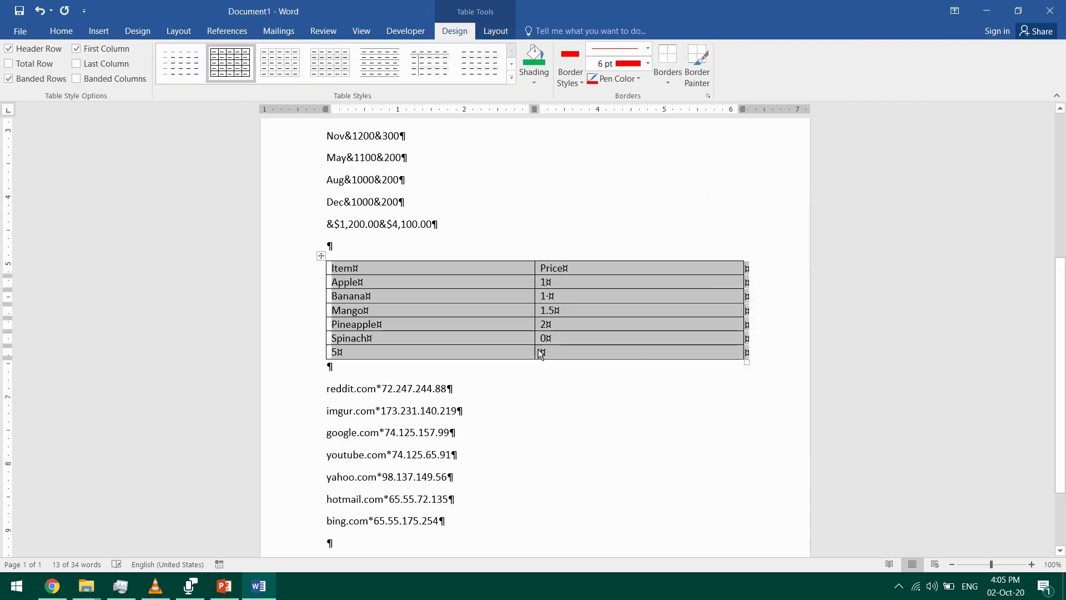
left_click(481, 348)
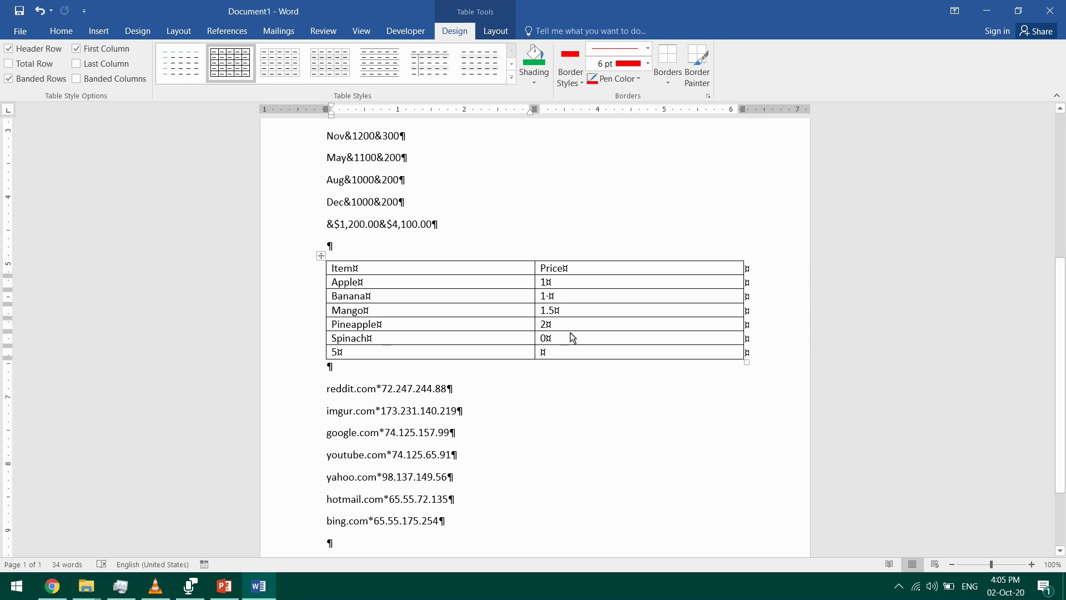
key("ctrl+z")
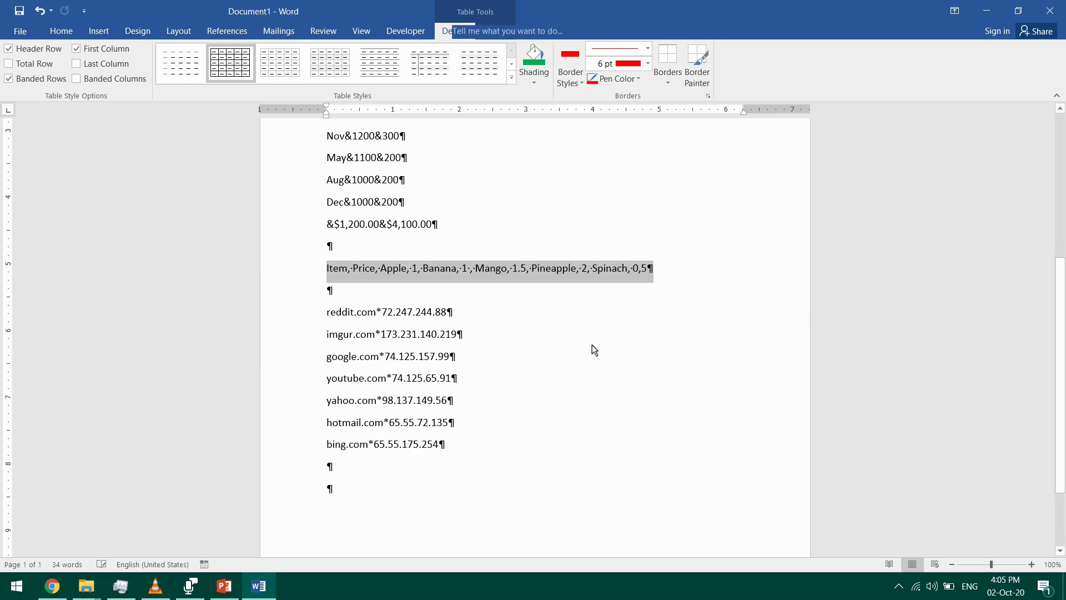
left_click(645, 285)
left_click_drag(633, 267, 647, 273)
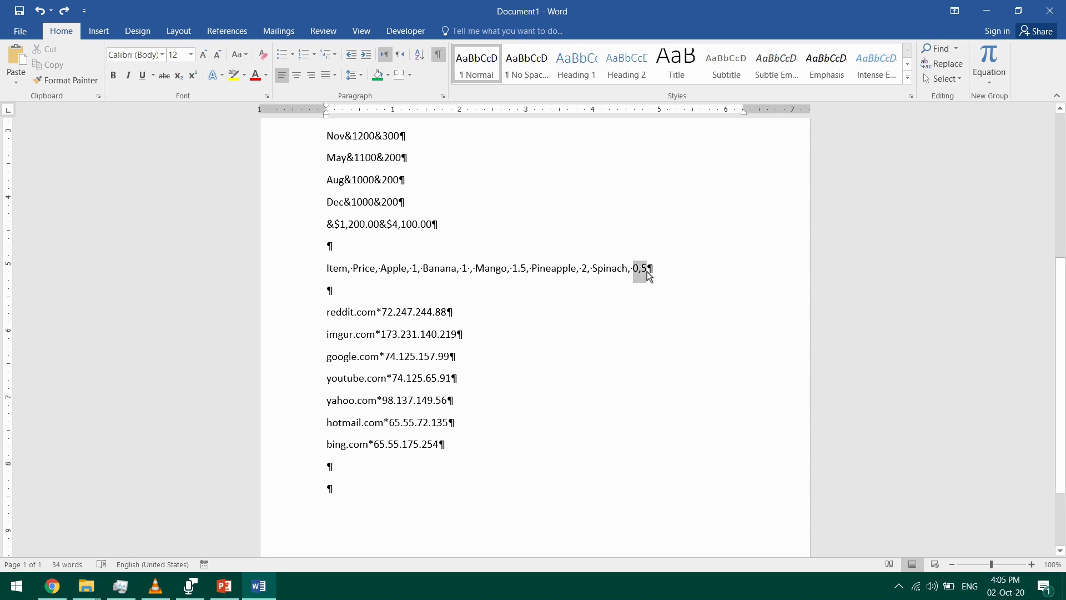
left_click(64, 11)
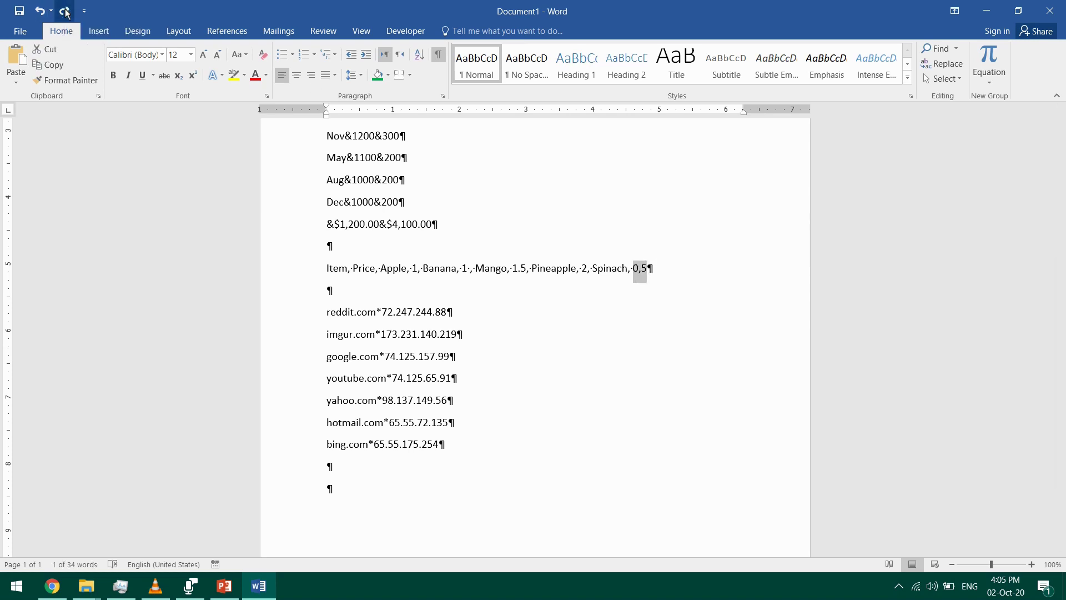
left_click(564, 337)
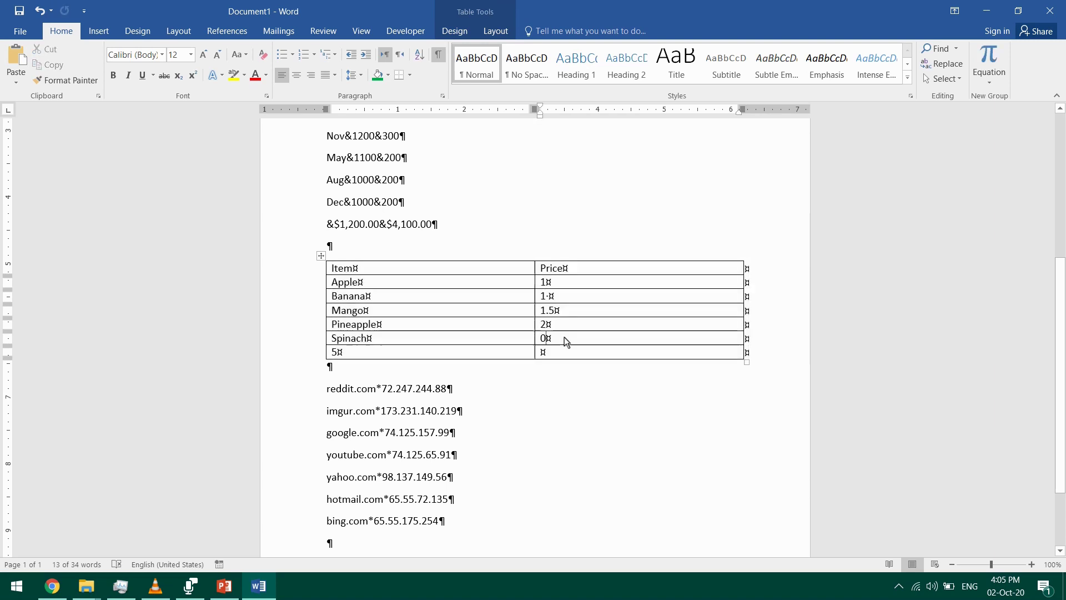
left_click(416, 356)
key("ctrl+z")
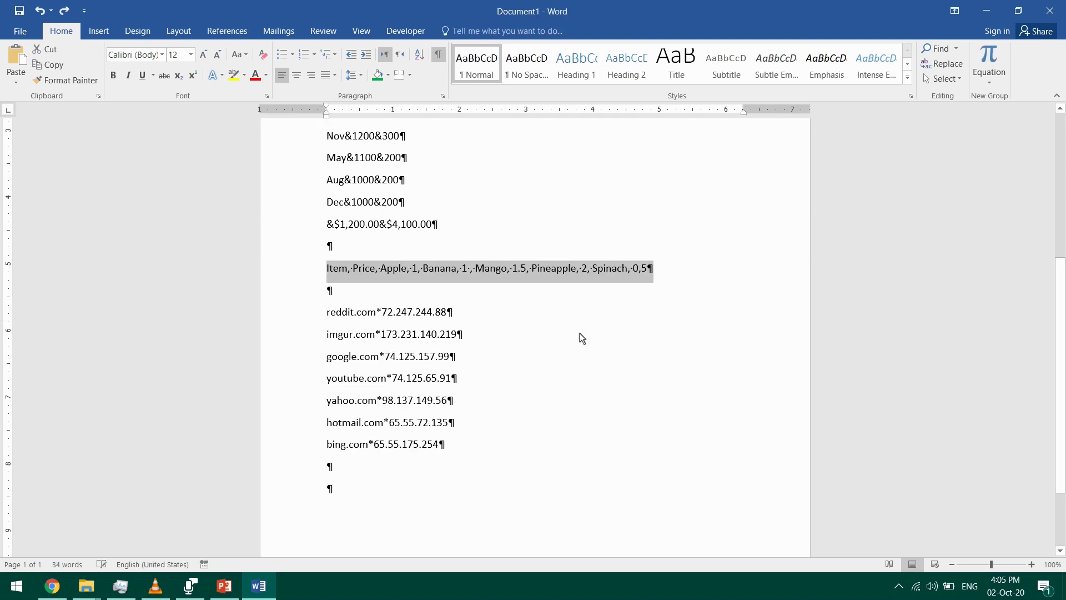
- Change Spinach's price from 0,5 to 0.5 and select the whole Item/Price line
left_click(645, 277)
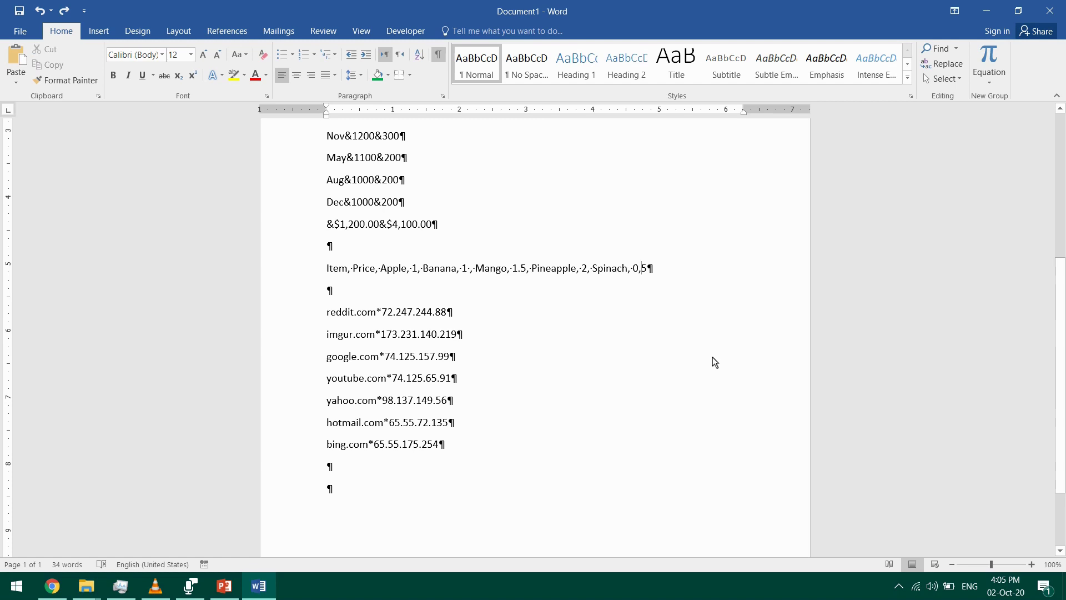
key("BackSpace")
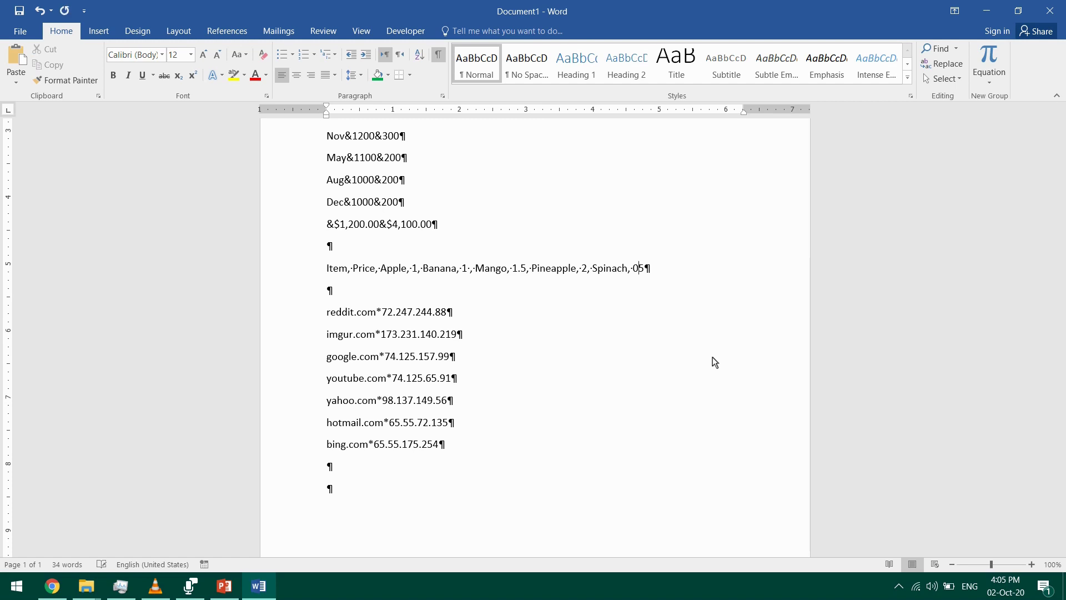
type(".")
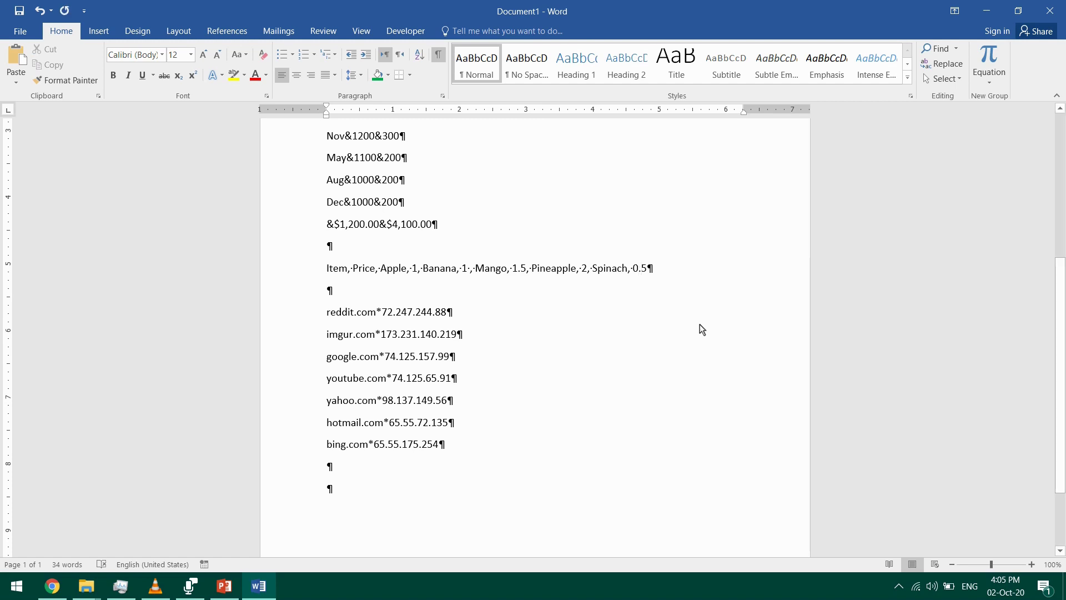
left_click_drag(671, 271, 326, 283)
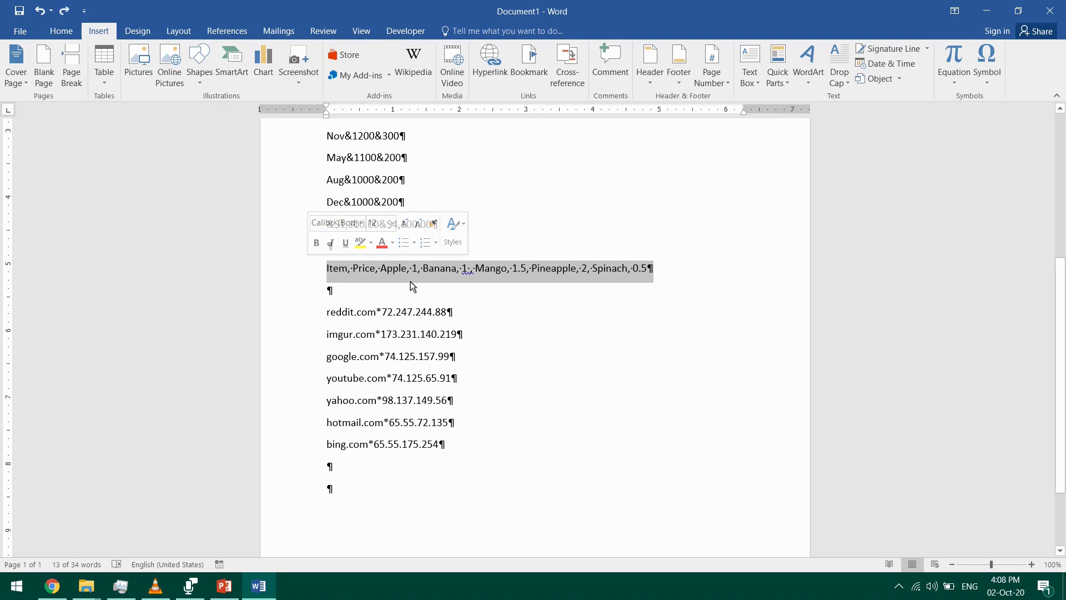
- Convert the comma-separated Item, Price line into a two-column table with AutoFit to contents
left_click(104, 62)
left_click(167, 274)
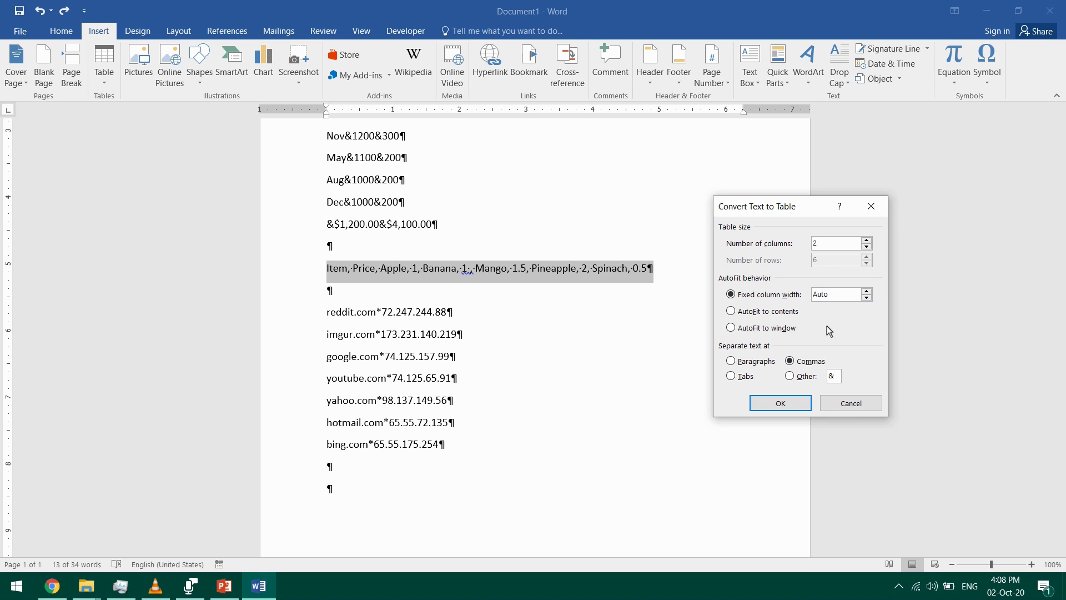
left_click(789, 314)
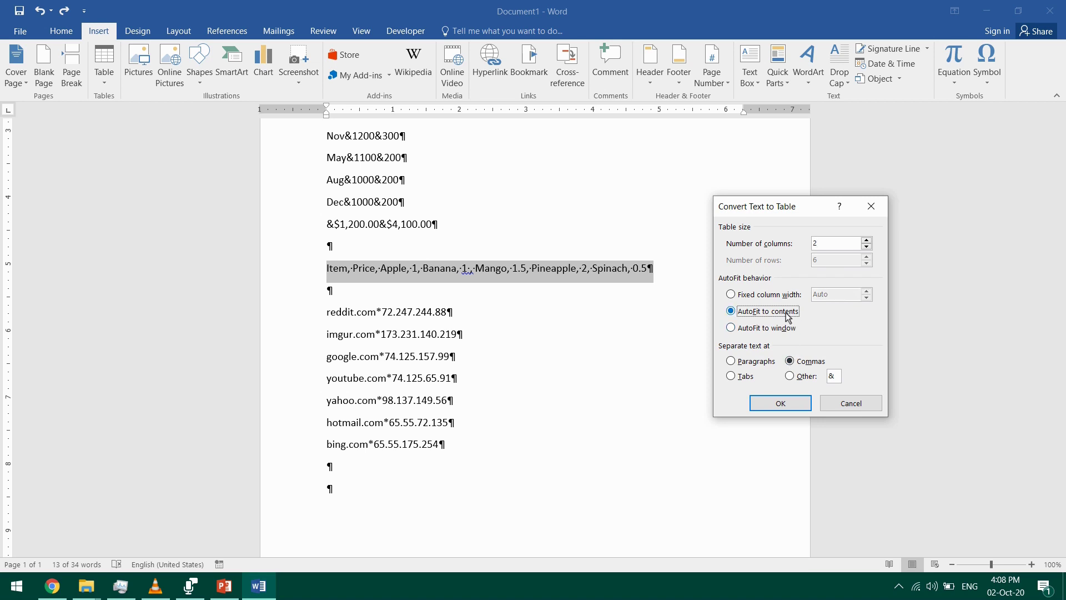
left_click(781, 403)
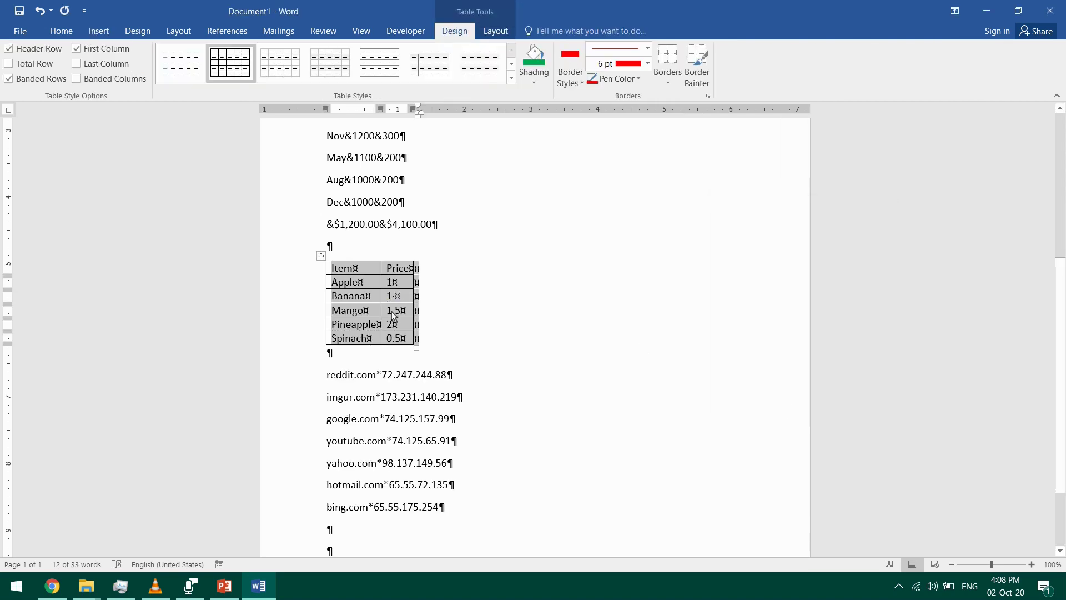
scroll(361, 344, "down", 1)
left_click(365, 351)
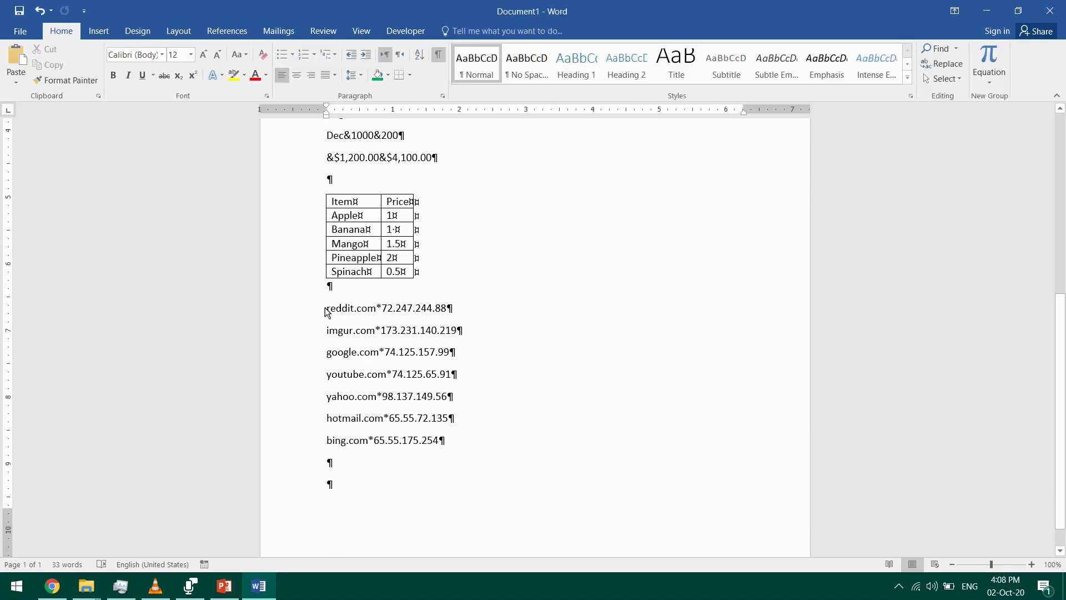
left_click_drag(325, 309, 469, 434)
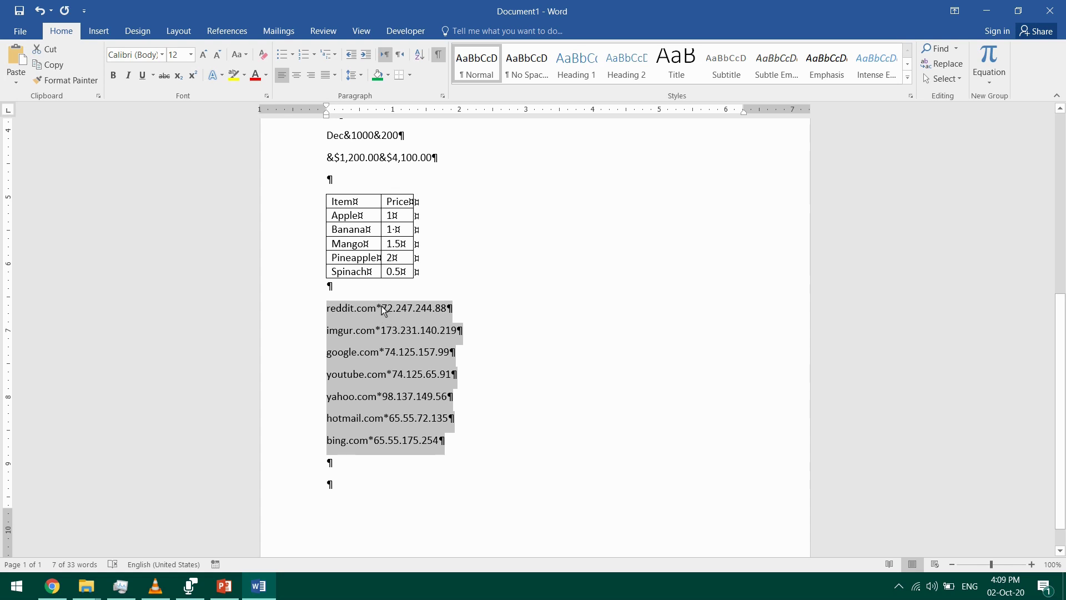
left_click(105, 35)
left_click(109, 79)
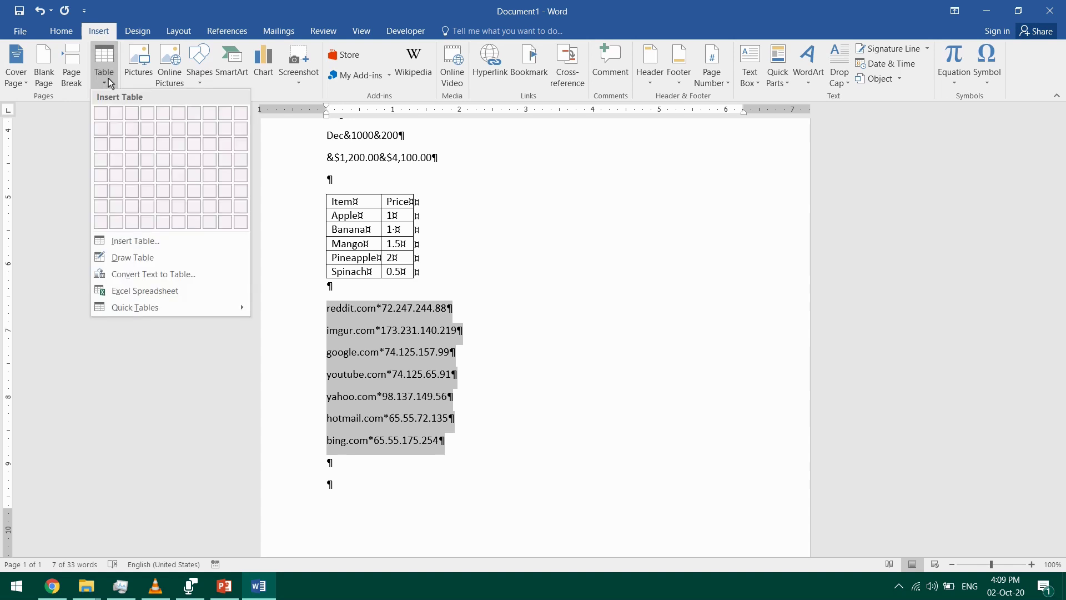
left_click(216, 274)
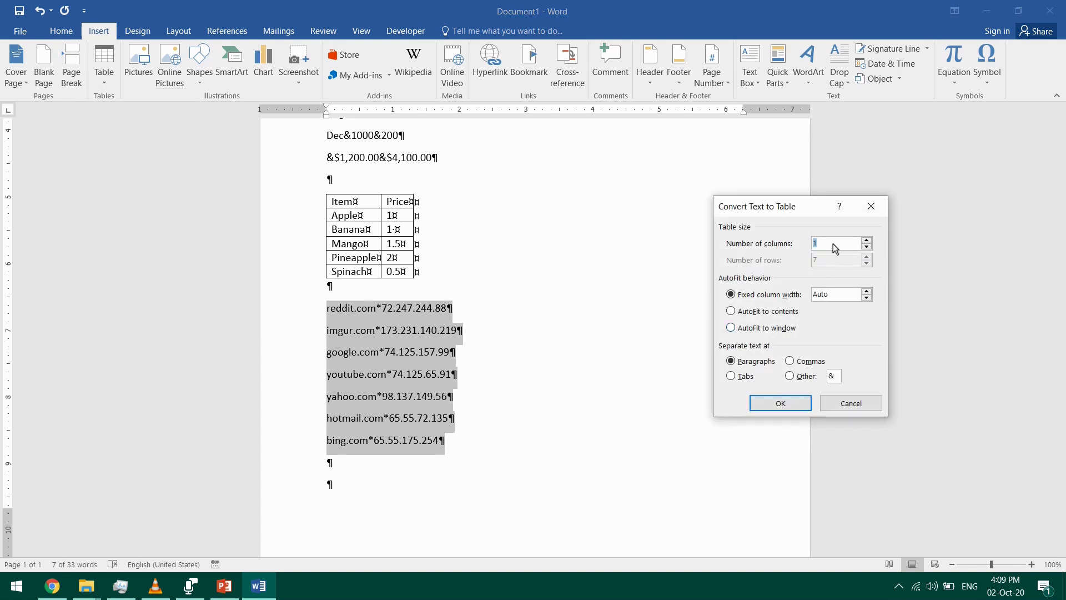
left_click(867, 247)
left_click(789, 360)
left_click(794, 402)
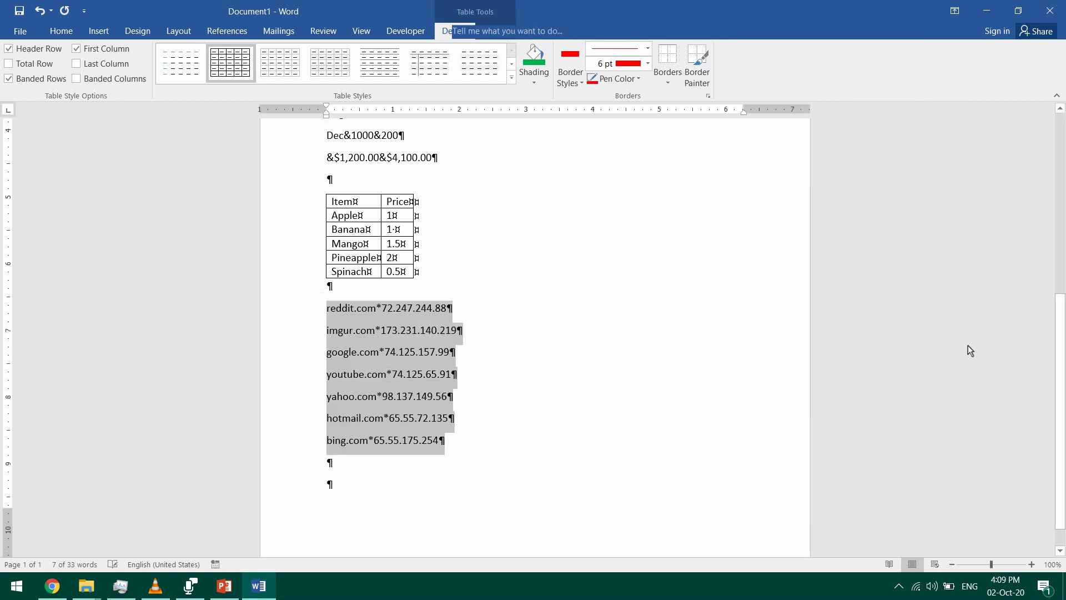
key("ctrl+z")
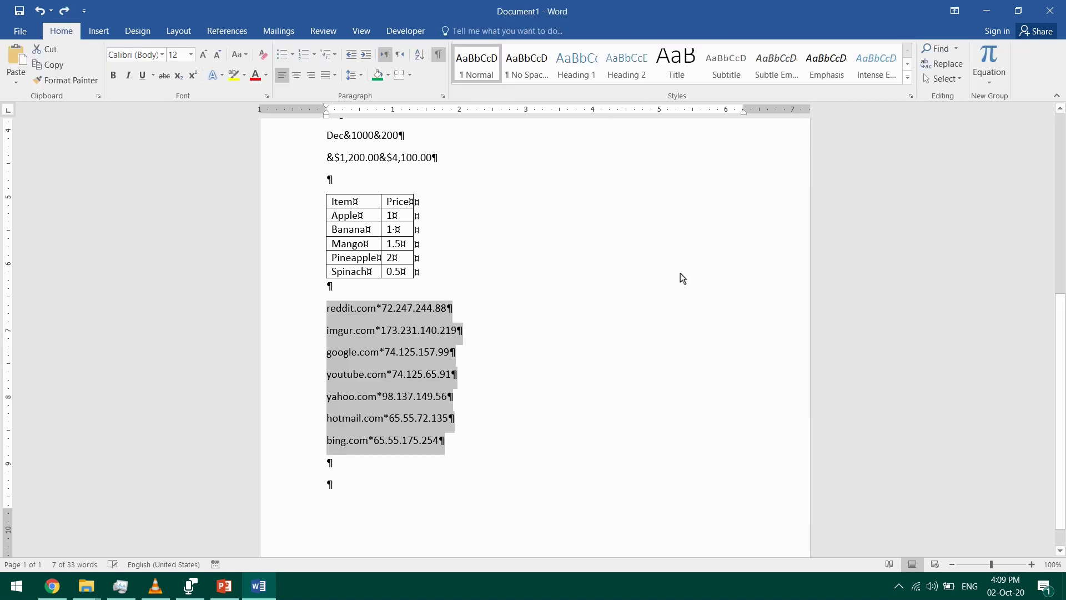
- Convert the seven domain*IP lines into a two-column table using * as the separator character
left_click(98, 31)
left_click(104, 66)
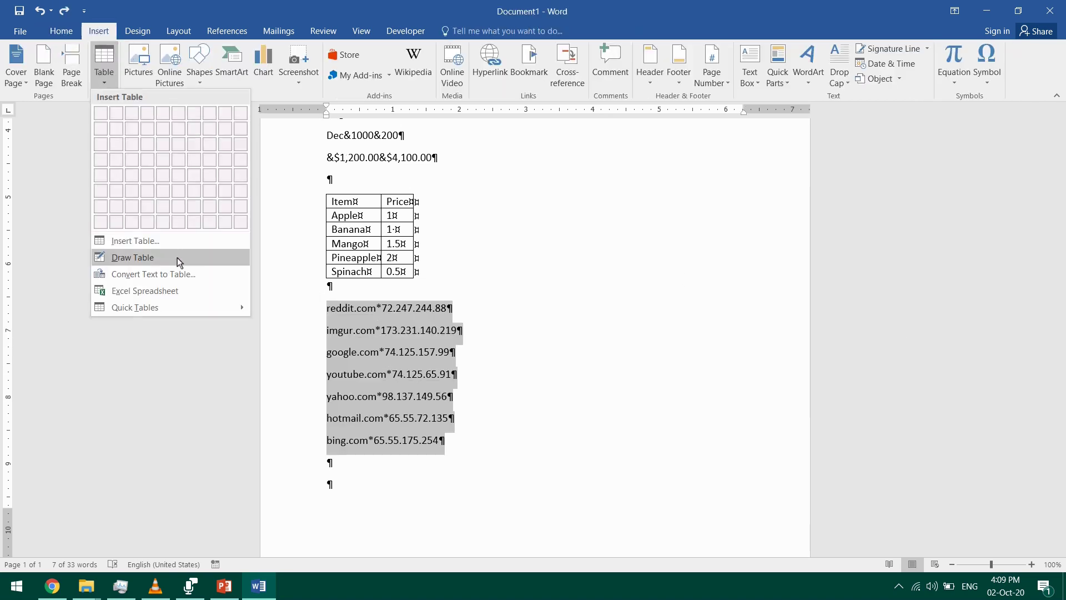
left_click(166, 275)
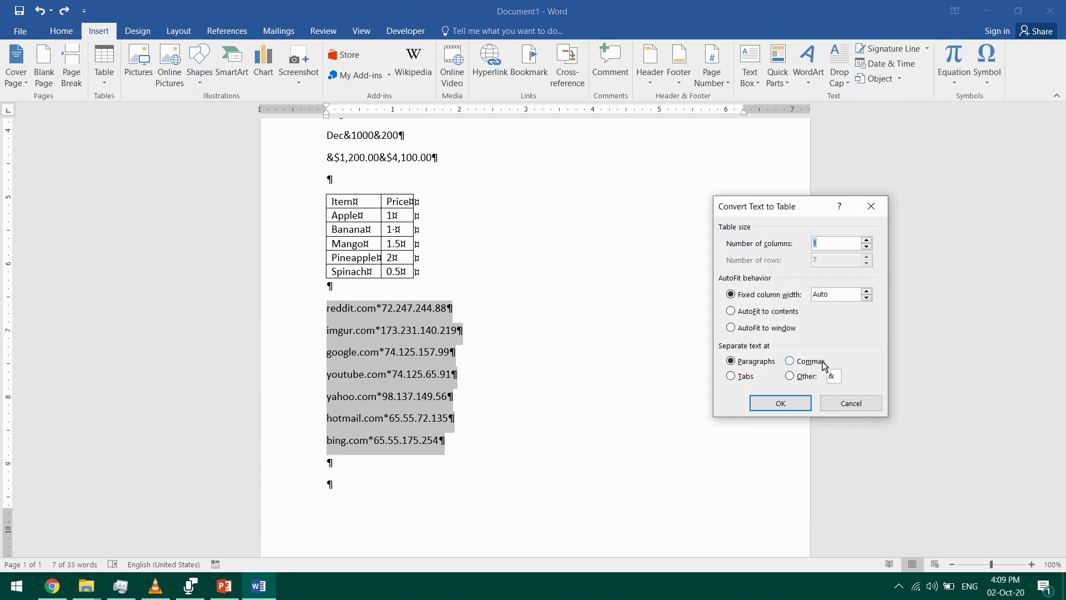
left_click(791, 378)
type("*")
left_click(841, 246)
left_click(787, 405)
key("Right")
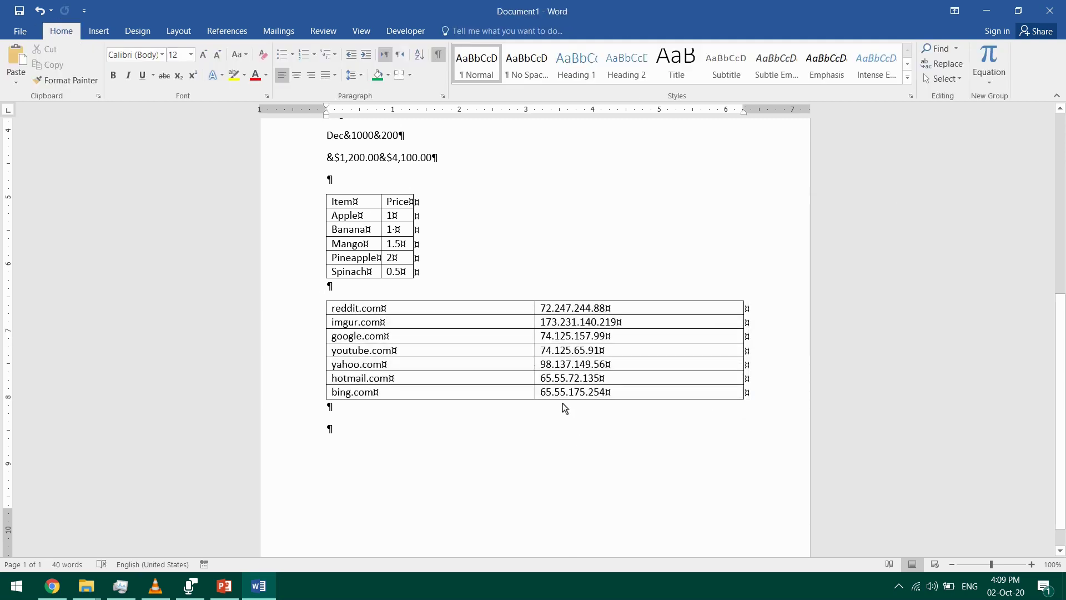
left_click_drag(459, 306, 605, 399)
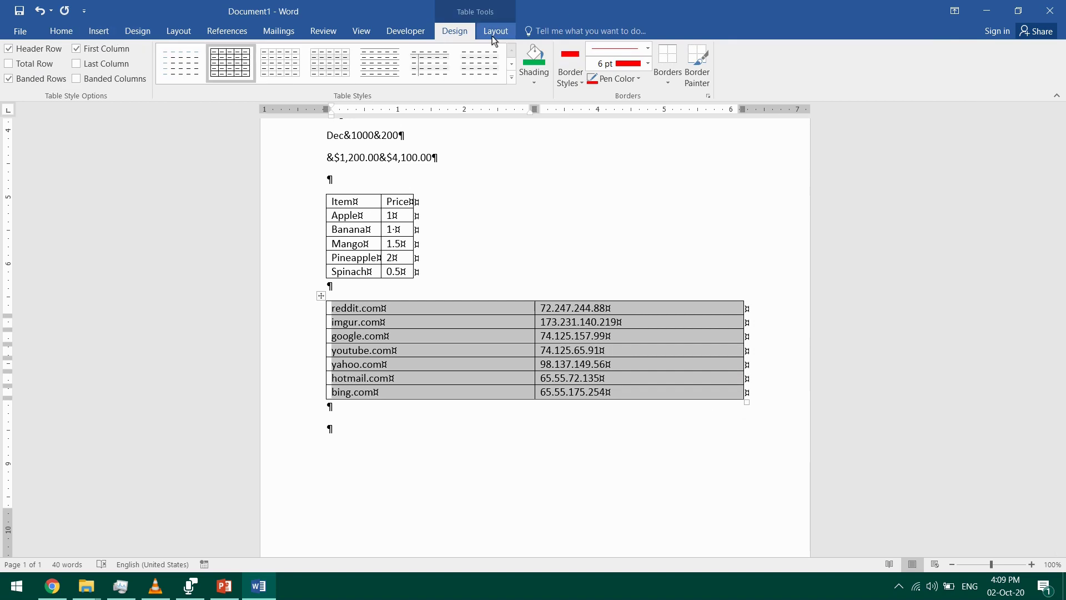
- Apply the orange Grid Table style with shaded first column to the website/IP table
left_click(512, 79)
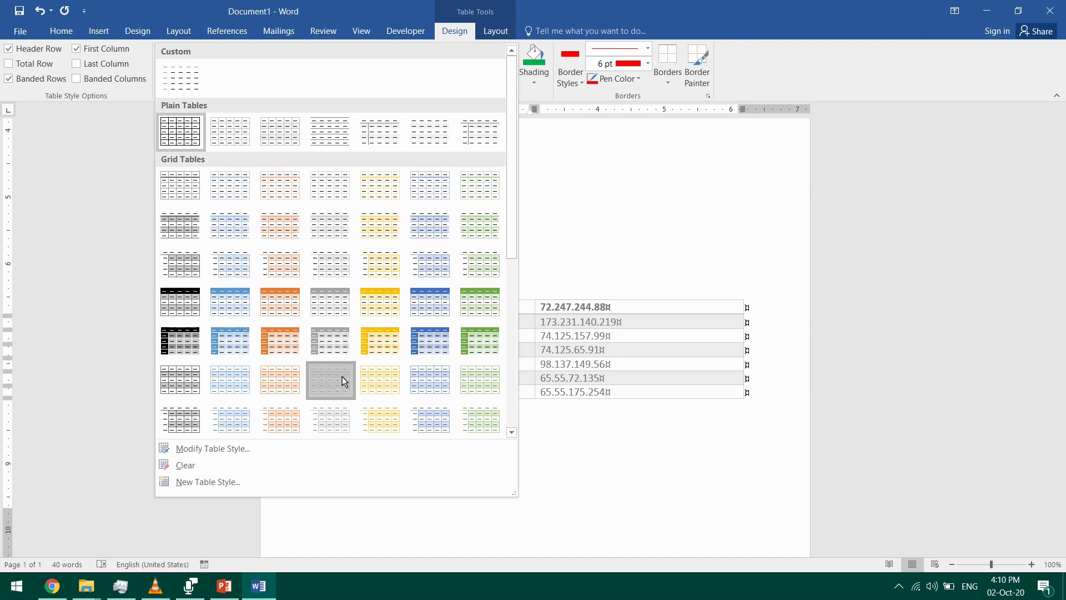
left_click(276, 344)
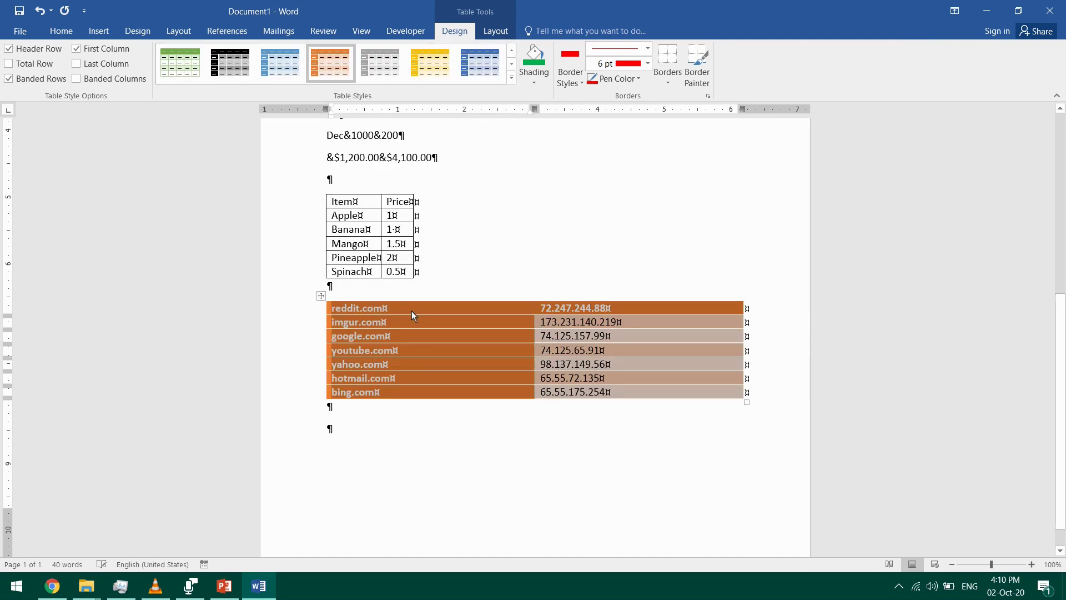
left_click(415, 308)
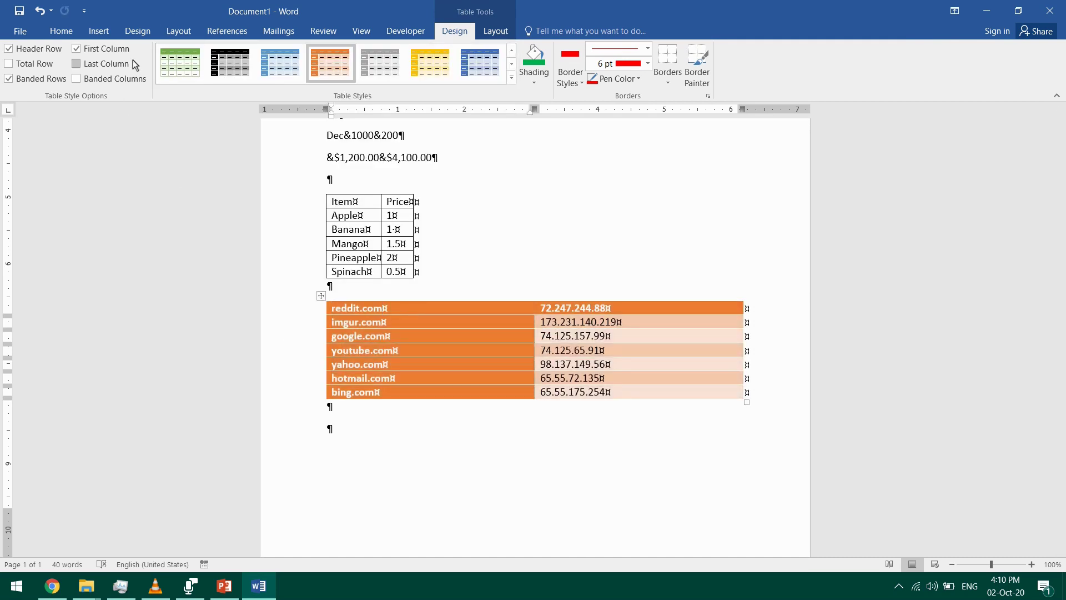
- Insert a top row in the table with headers 'Website' and 'IP address'
left_click(492, 31)
left_click(217, 64)
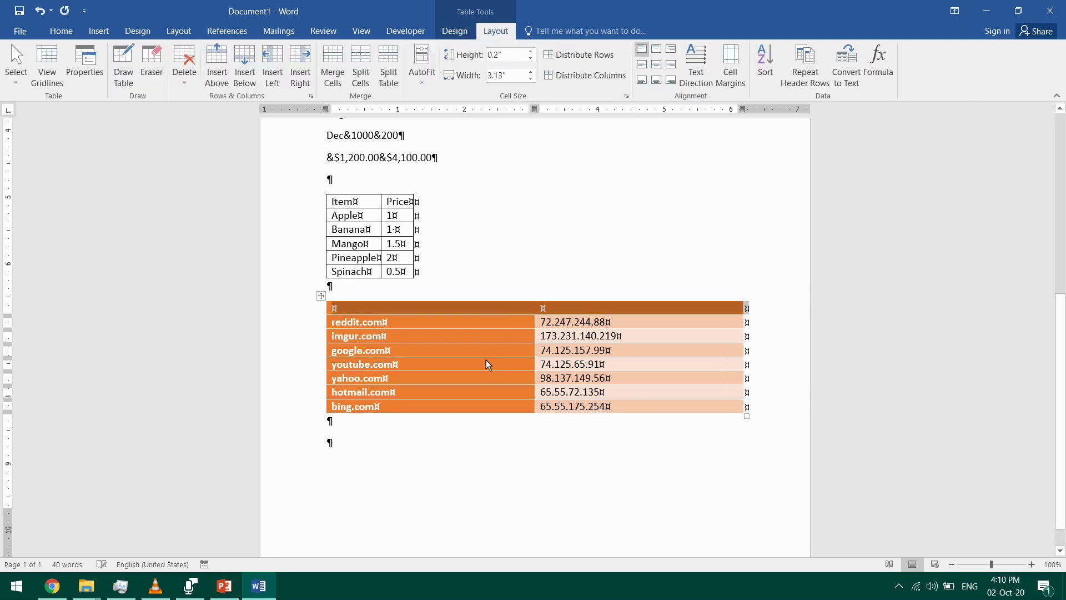
left_click(466, 309)
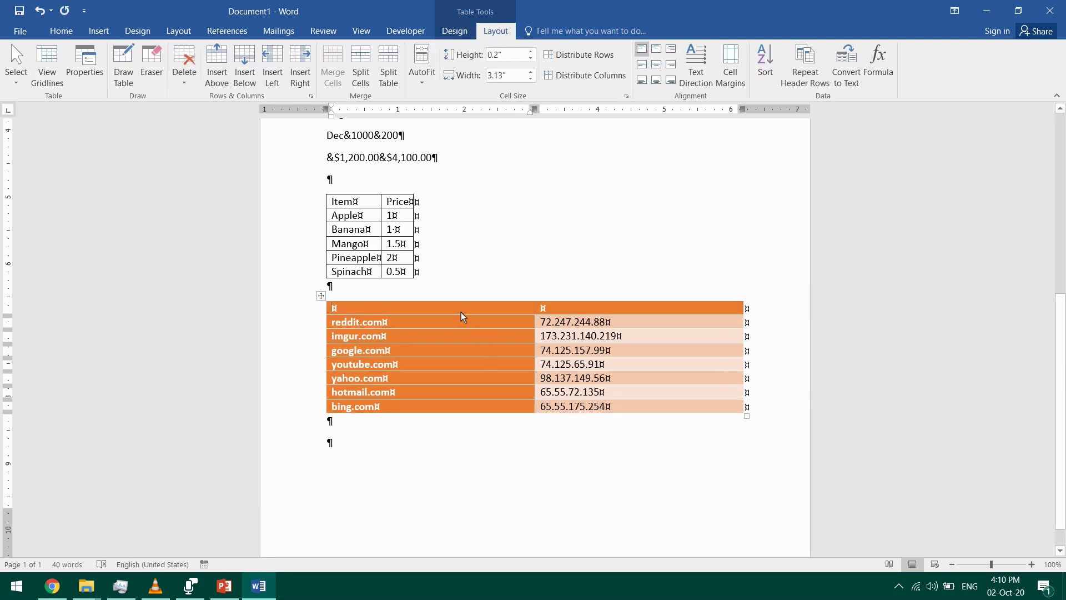
type("Addr")
key("BackSpace")
key("BackSpace")
key("BackSpace")
key("BackSpace")
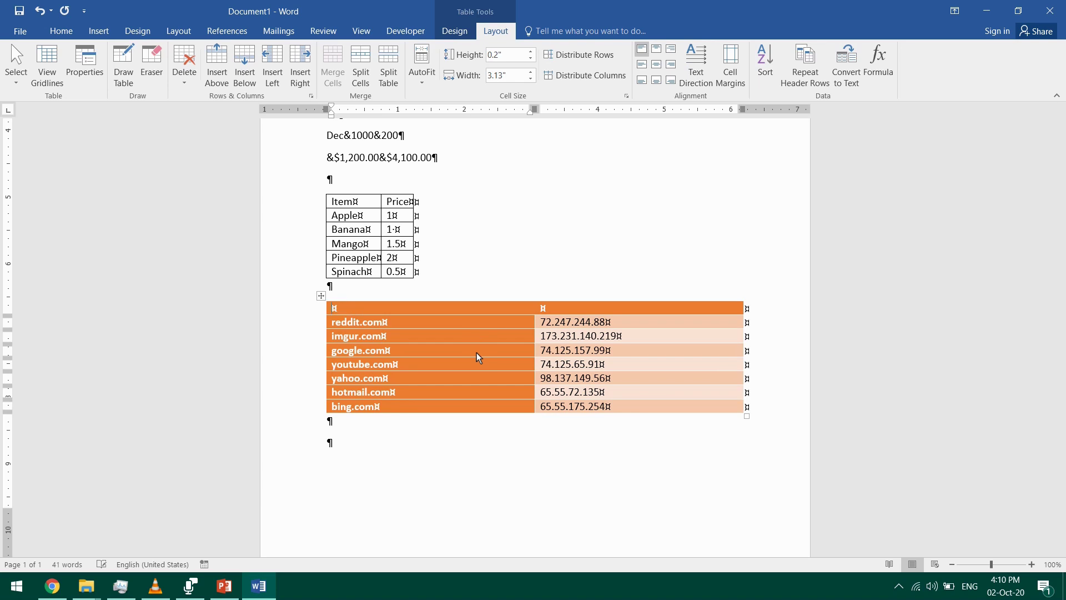
type("Website")
key("Tab")
type("IP address")
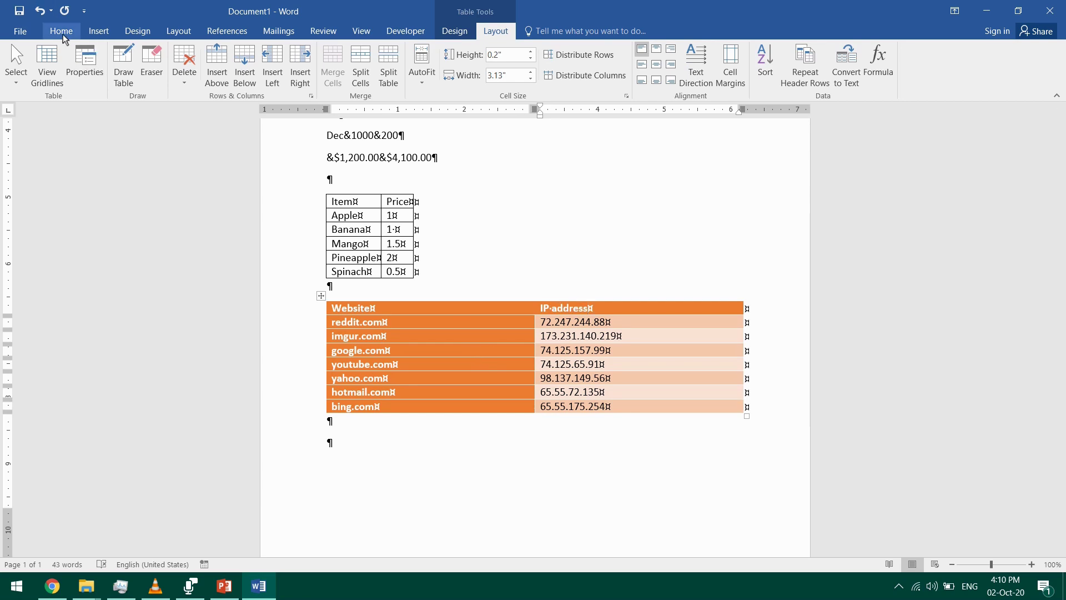
- Turn off Show/Hide ¶ so formatting marks are hidden
left_click(61, 31)
left_click(439, 53)
left_click(648, 469)
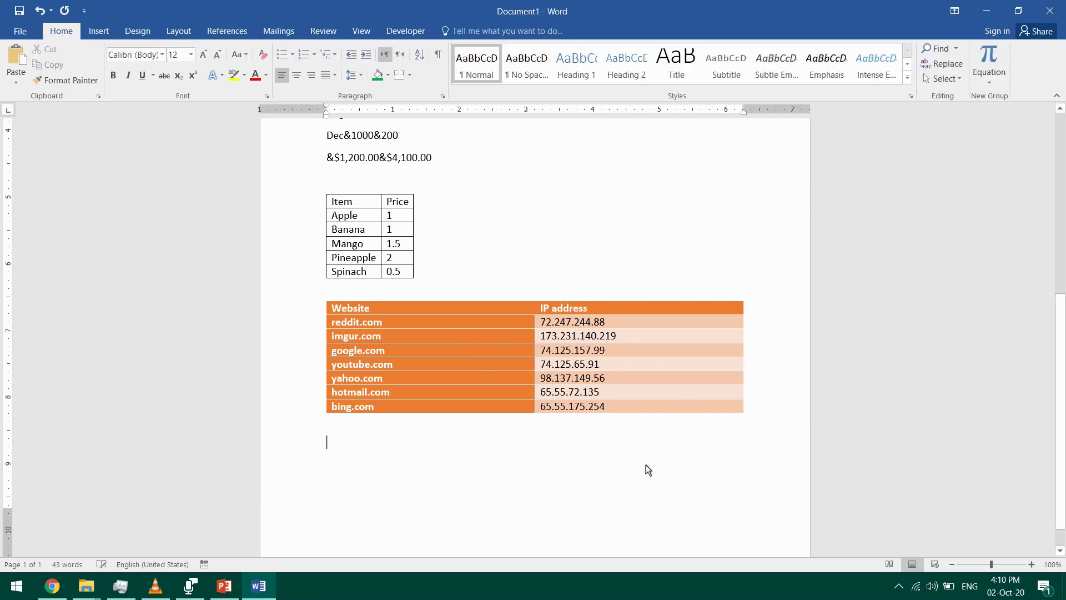